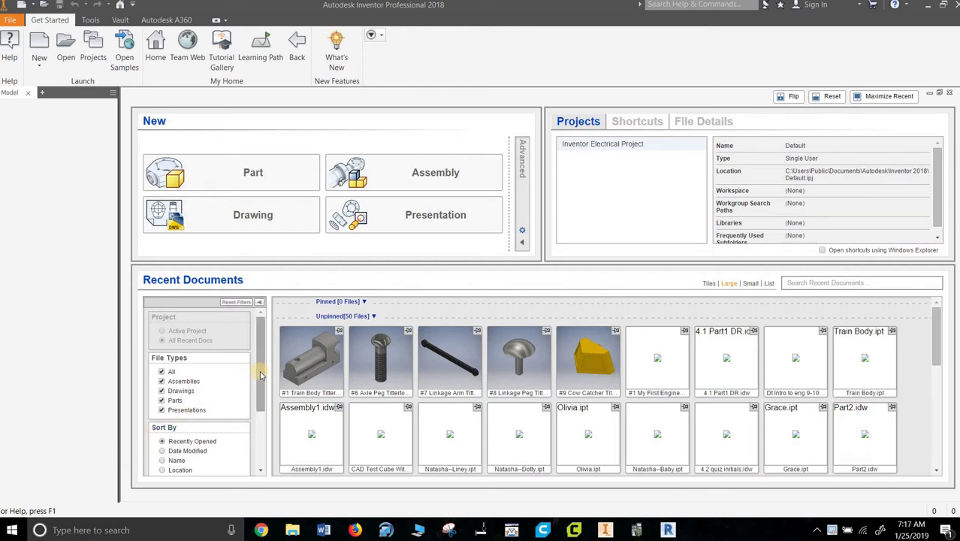
Create a new blank part from the Standard (in).ipt English template
{"action": "mouse_move", "coordinate": [328, 333]}
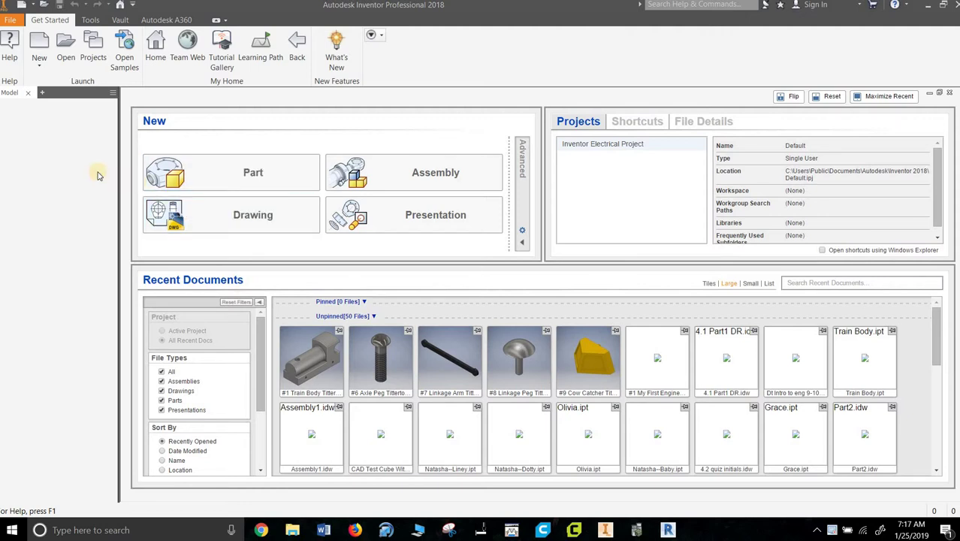
{"action": "mouse_move", "coordinate": [368, 441]}
{"action": "left_click", "coordinate": [39, 47]}
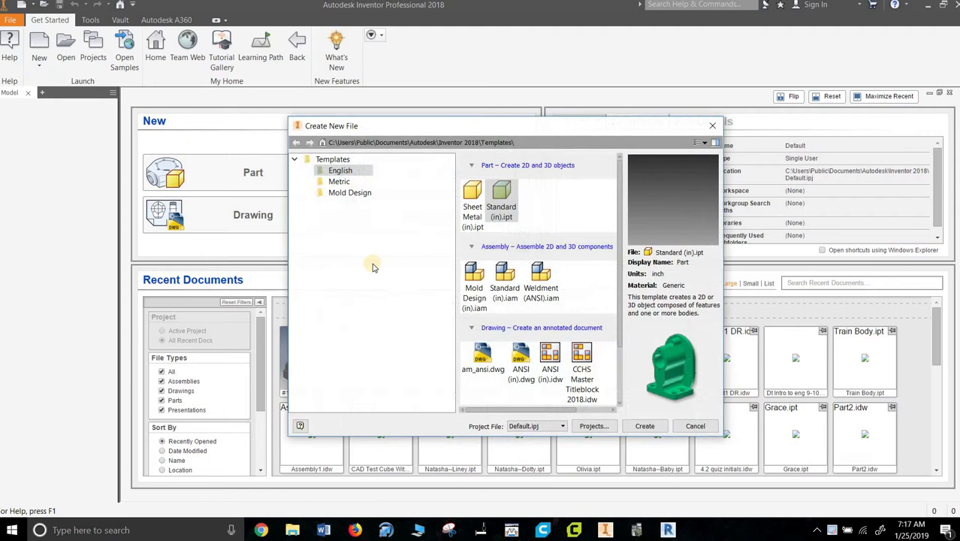
{"action": "left_click", "coordinate": [654, 429]}
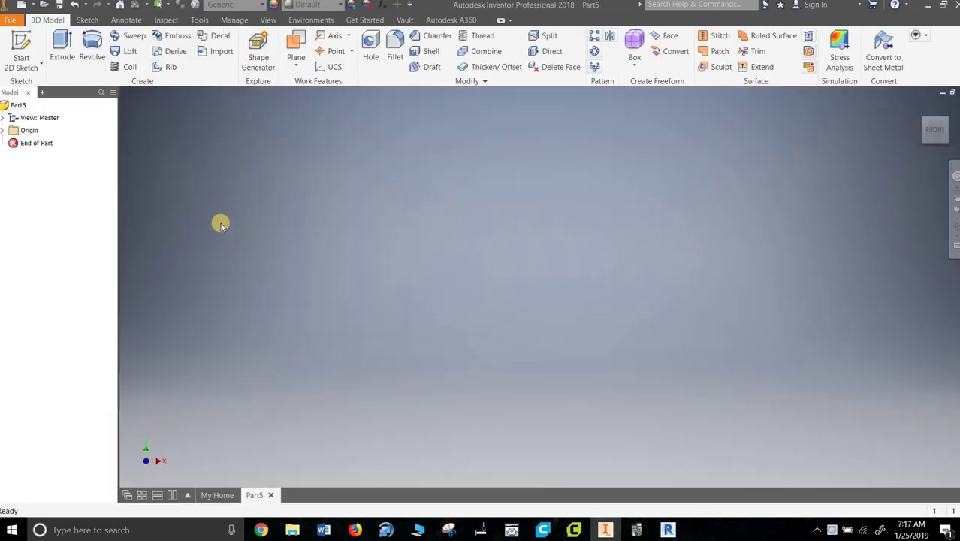
Save the part under a '#2 Stack' file name in the Minuature Train Project folder
{"action": "left_click", "coordinate": [12, 18]}
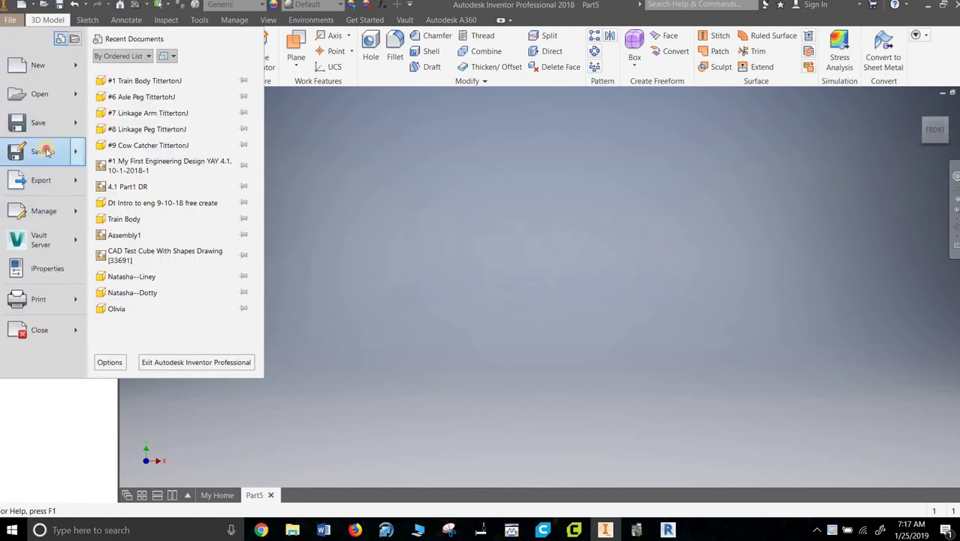
{"action": "left_click", "coordinate": [45, 151]}
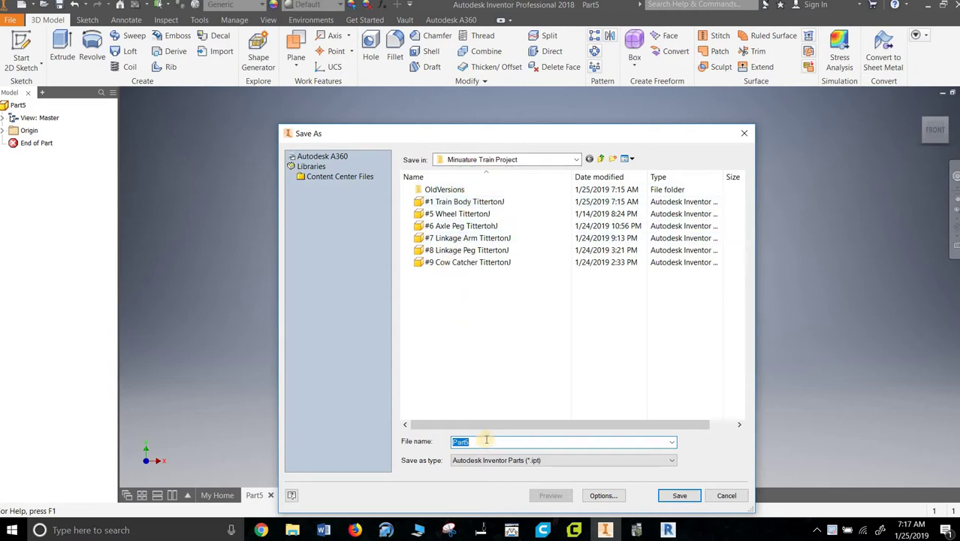
{"action": "type", "text": "#2 Stack TittertonJ"}
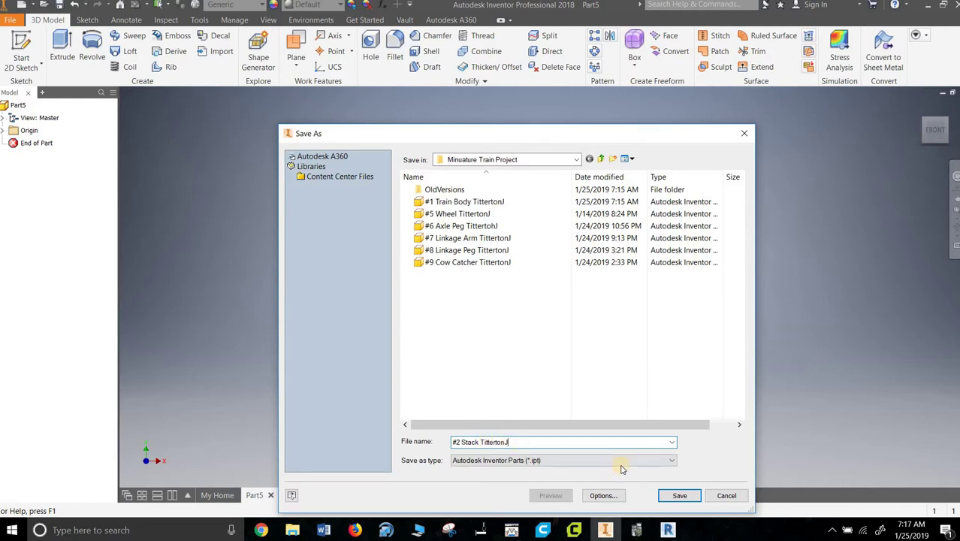
{"action": "left_click", "coordinate": [679, 495]}
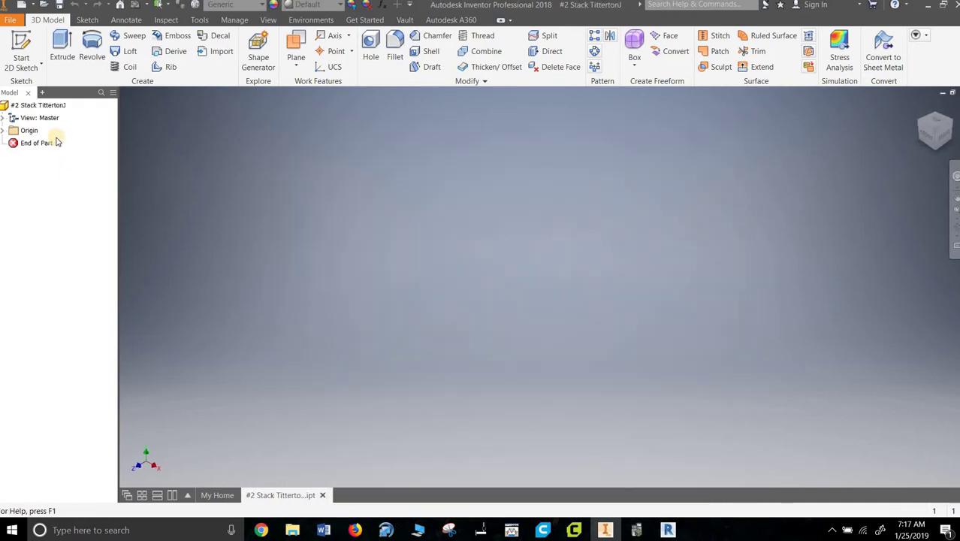
Start a 2D sketch on the XY plane with the origin placed lower left
{"action": "left_click", "coordinate": [31, 43]}
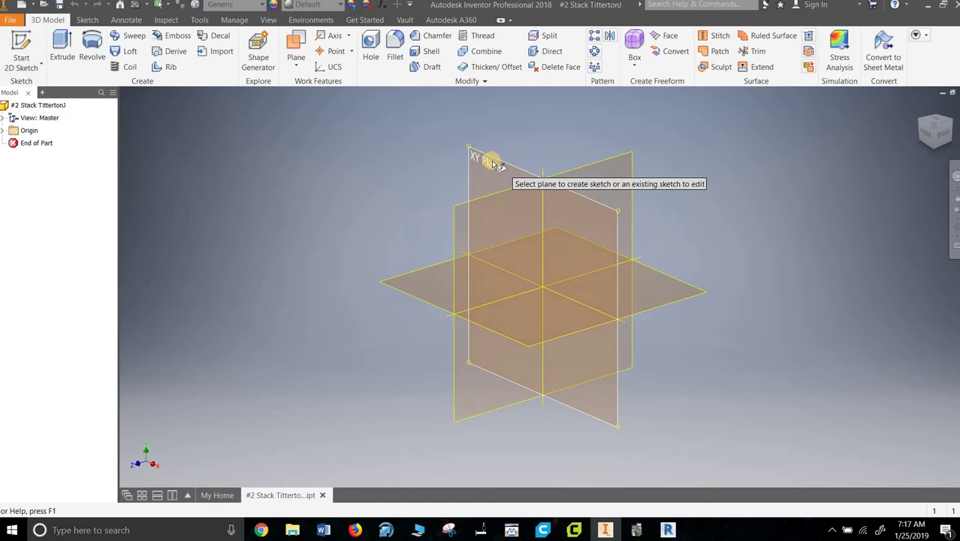
{"action": "left_click", "coordinate": [490, 164]}
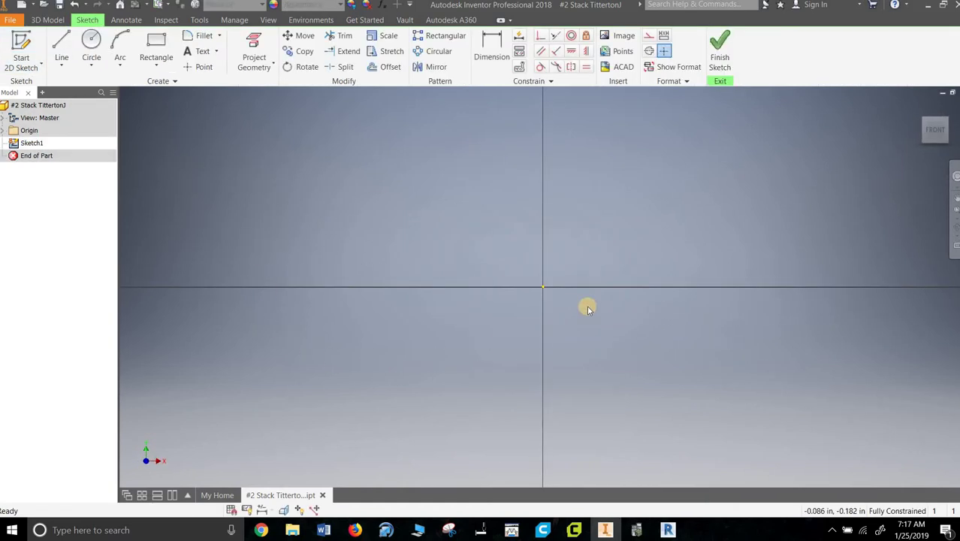
{"action": "middle_click_drag", "start_coordinate": [614, 267], "coordinate": [483, 345]}
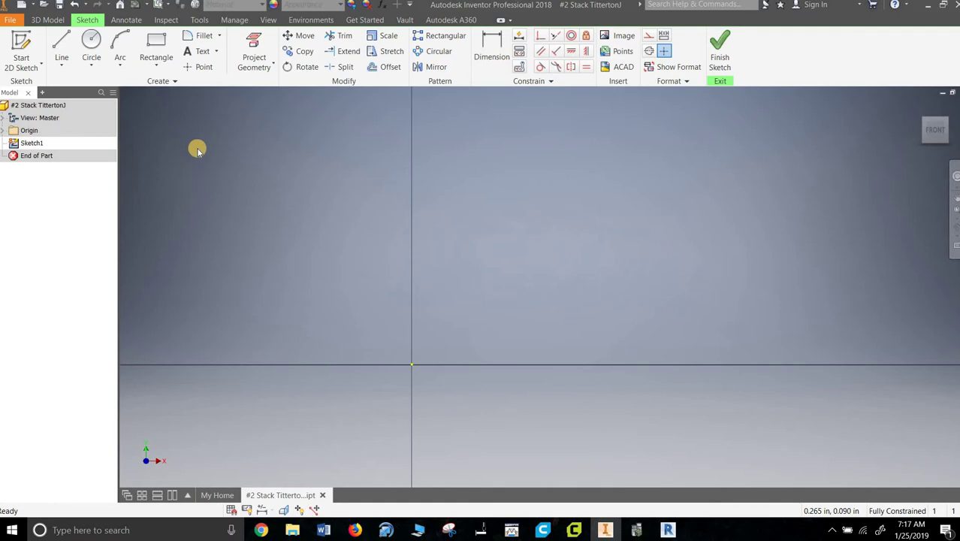
Draw a 0.250 horizontal line from the origin followed by a 0.250 vertical rise
{"action": "left_click", "coordinate": [62, 41]}
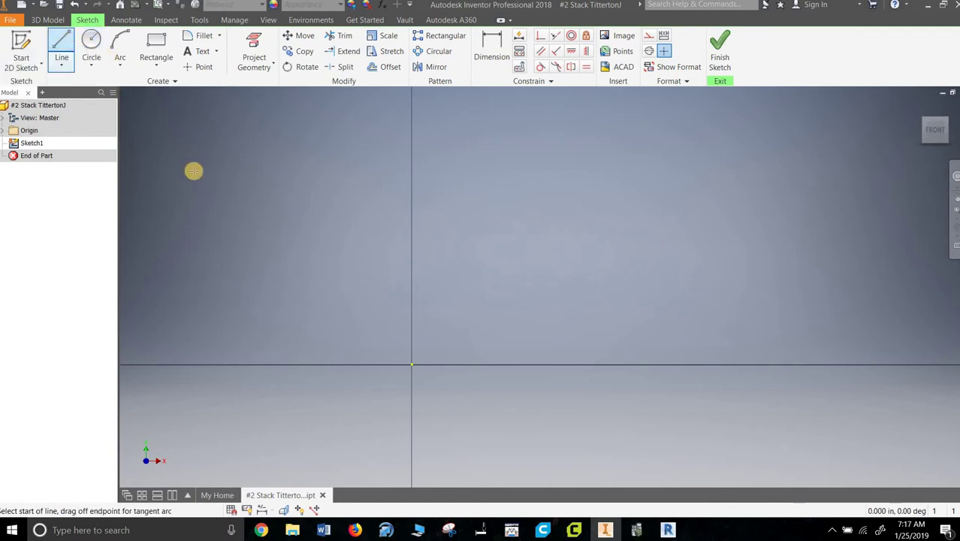
{"action": "left_click", "coordinate": [412, 365]}
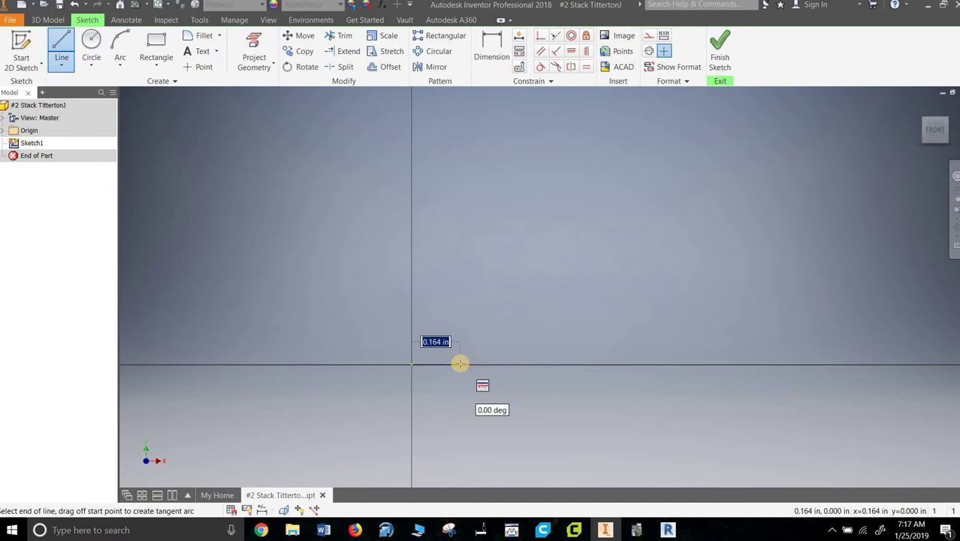
{"action": "type", "text": "0.5/2"}
{"action": "key", "text": "Return"}
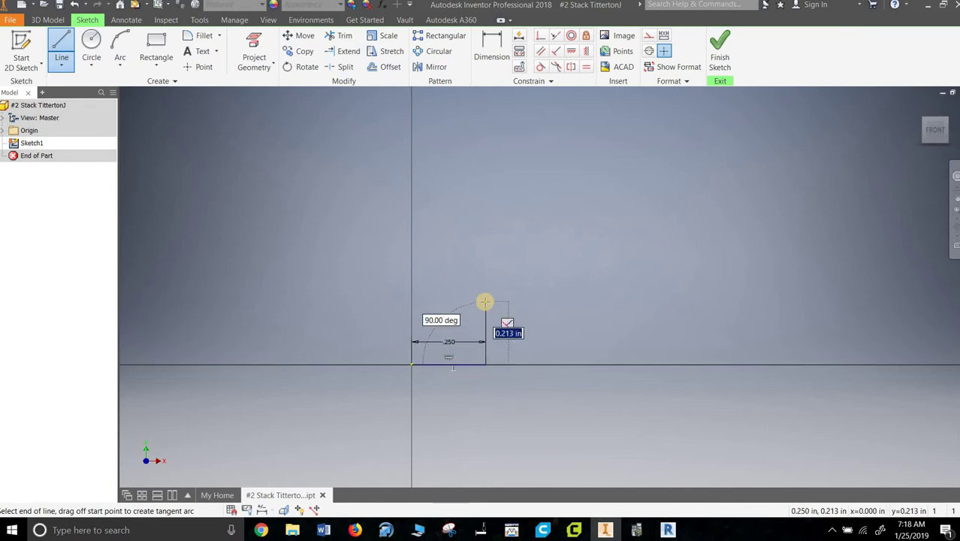
{"action": "type", "text": "0.25"}
{"action": "key", "text": "Return"}
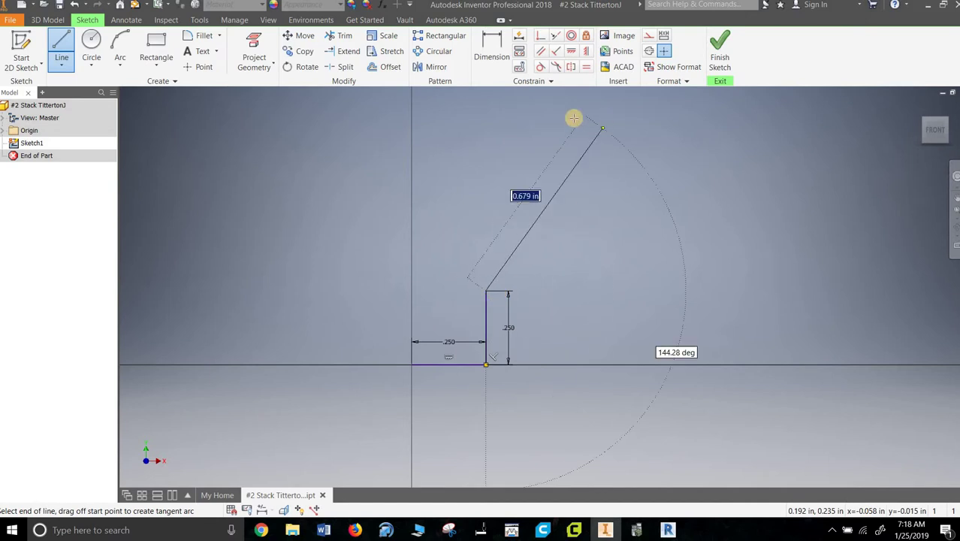
{"action": "right_click", "coordinate": [574, 118]}
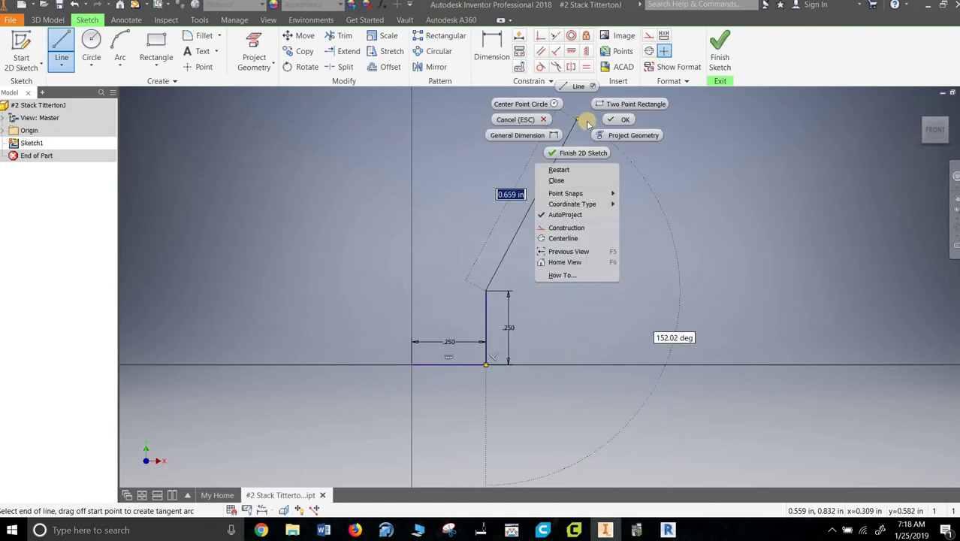
{"action": "left_click", "coordinate": [529, 120]}
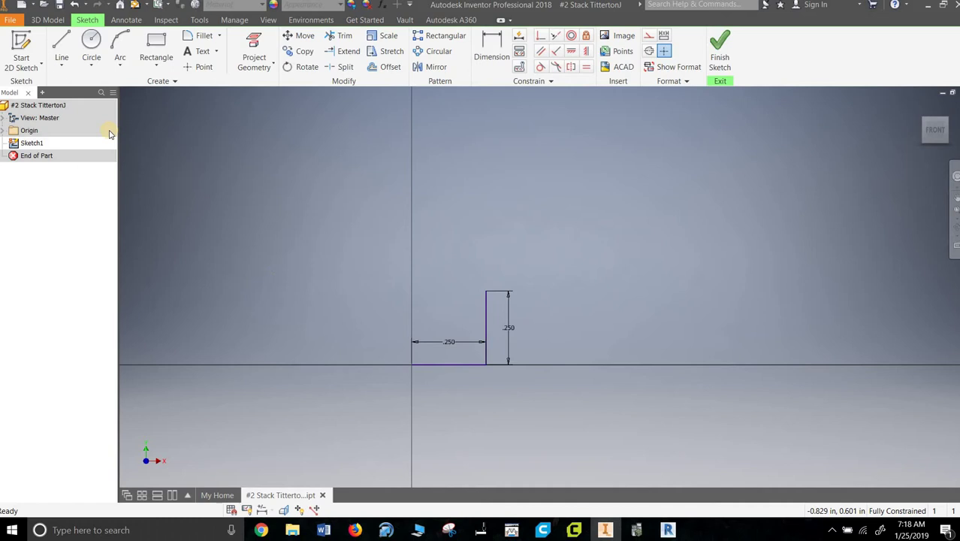
Draw a 1.500 vertical line up from the sketch origin
{"action": "left_click", "coordinate": [61, 44]}
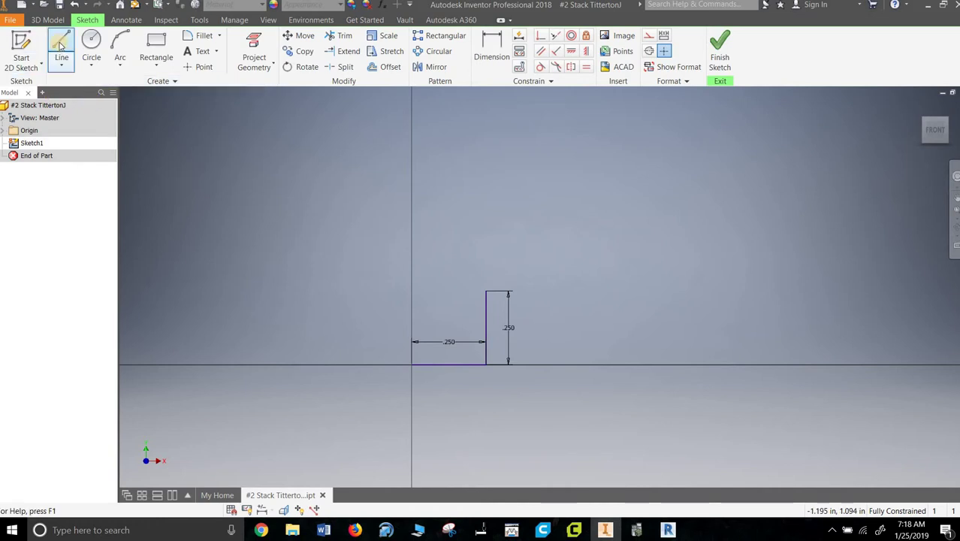
{"action": "left_click", "coordinate": [411, 364]}
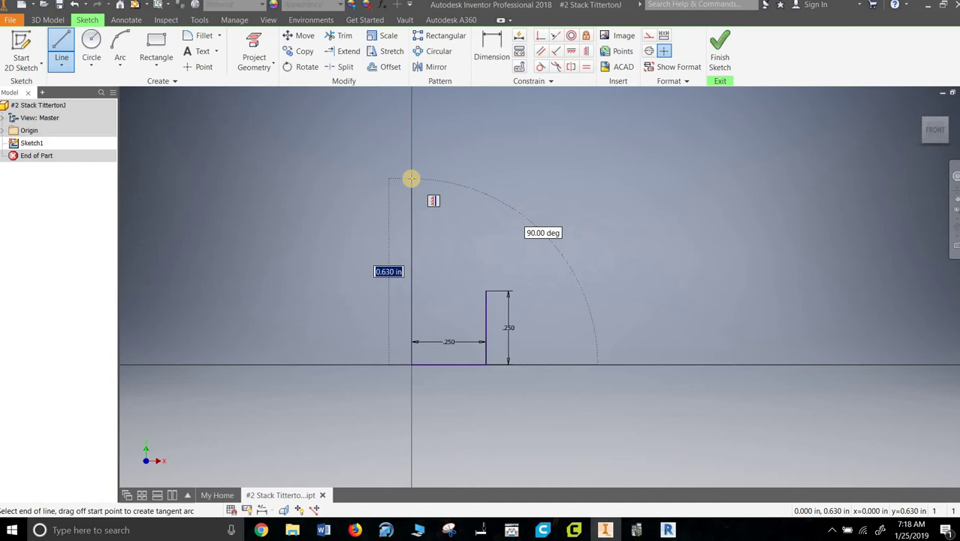
{"action": "type", "text": "1"}
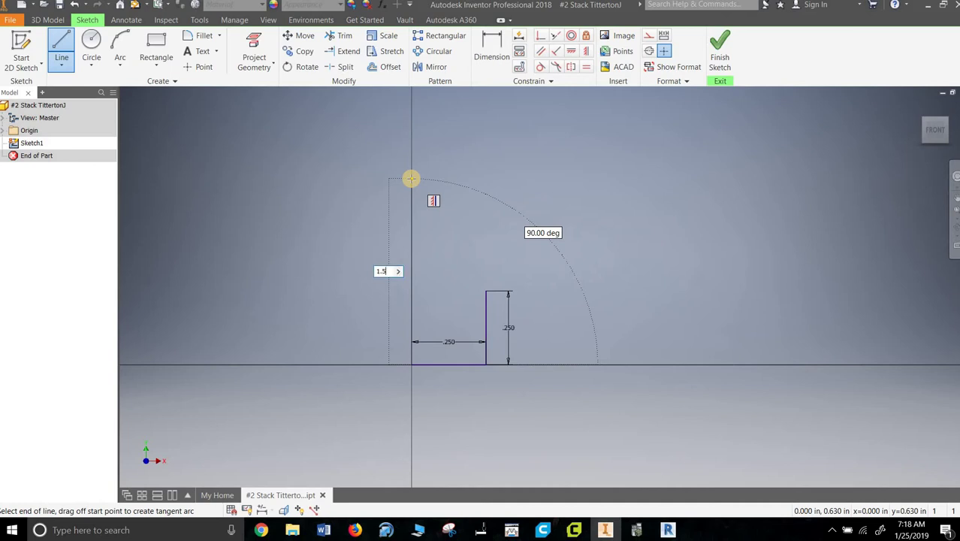
{"action": "type", "text": ".5"}
{"action": "key", "text": "Return"}
{"action": "middle_click_drag", "start_coordinate": [407, 182], "coordinate": [361, 303]}
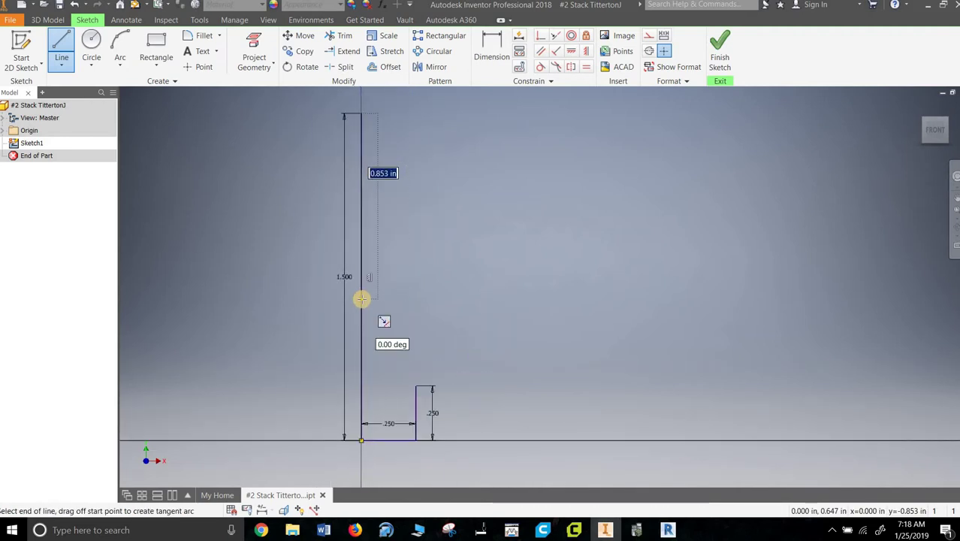
Add the 0.625 top edge and a slanted line down to the step's corner
{"action": "right_click", "coordinate": [411, 258]}
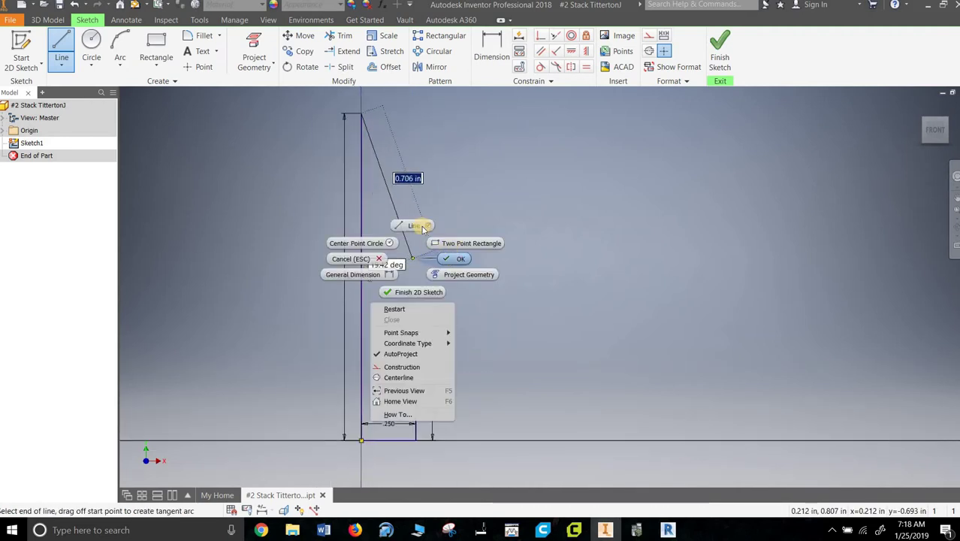
{"action": "left_click", "coordinate": [481, 164]}
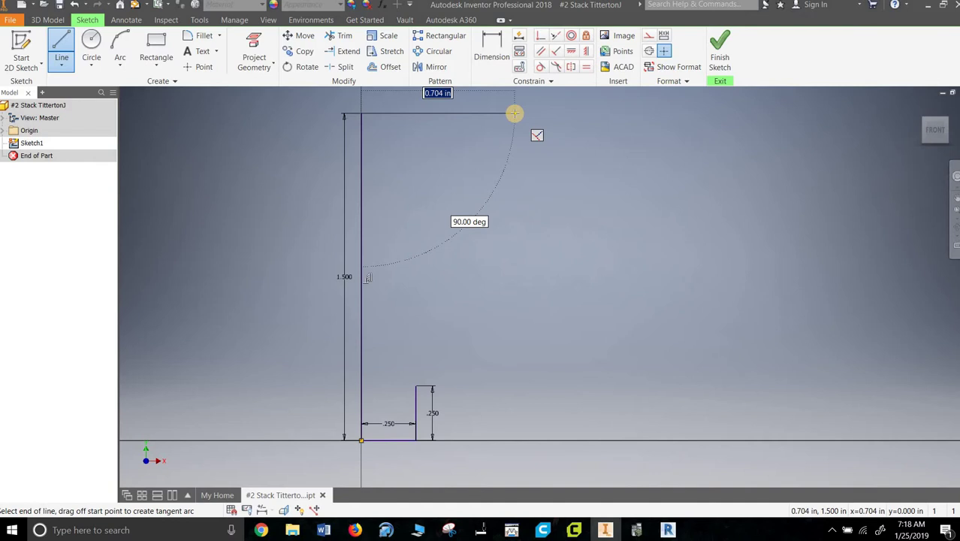
{"action": "type", "text": "1"}
{"action": "key", "text": "Return"}
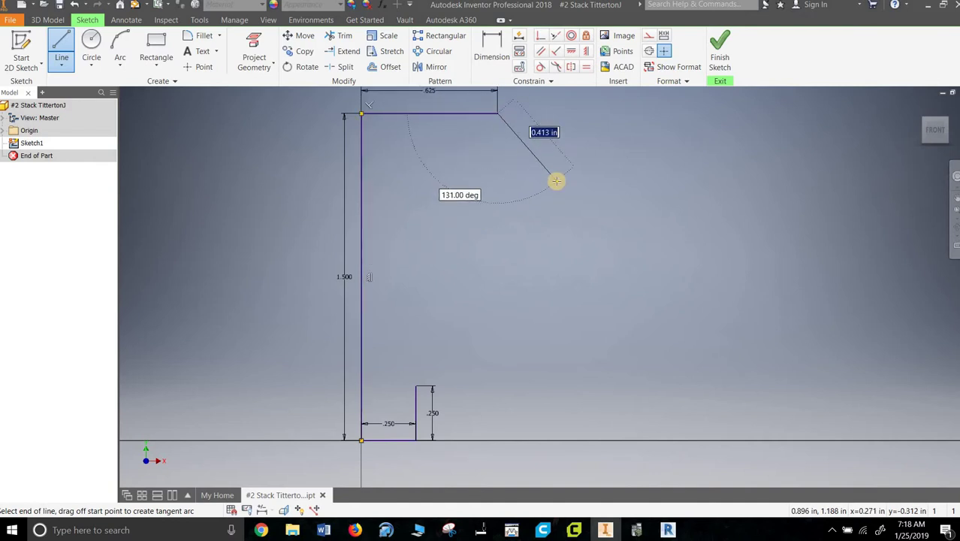
{"action": "left_click", "coordinate": [417, 389]}
{"action": "right_click", "coordinate": [514, 328]}
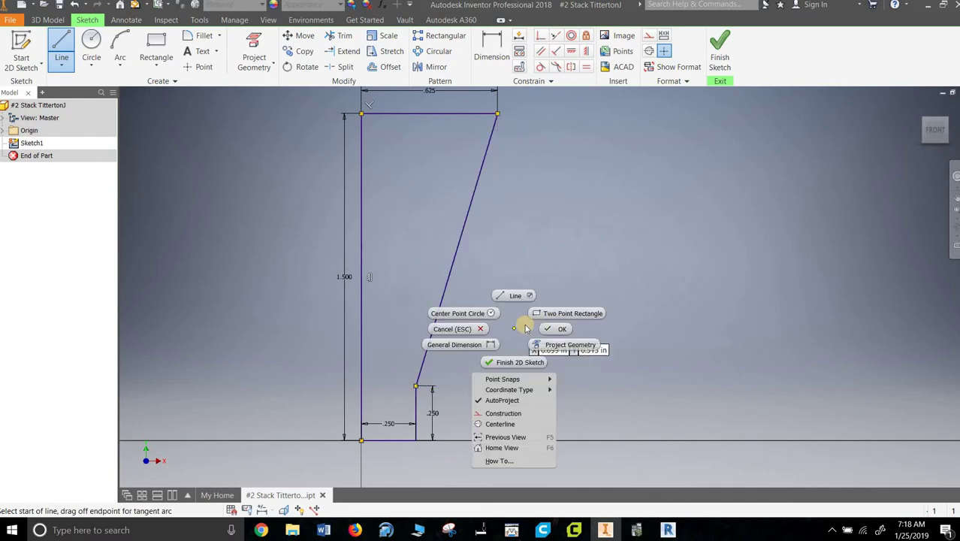
{"action": "left_click", "coordinate": [554, 330]}
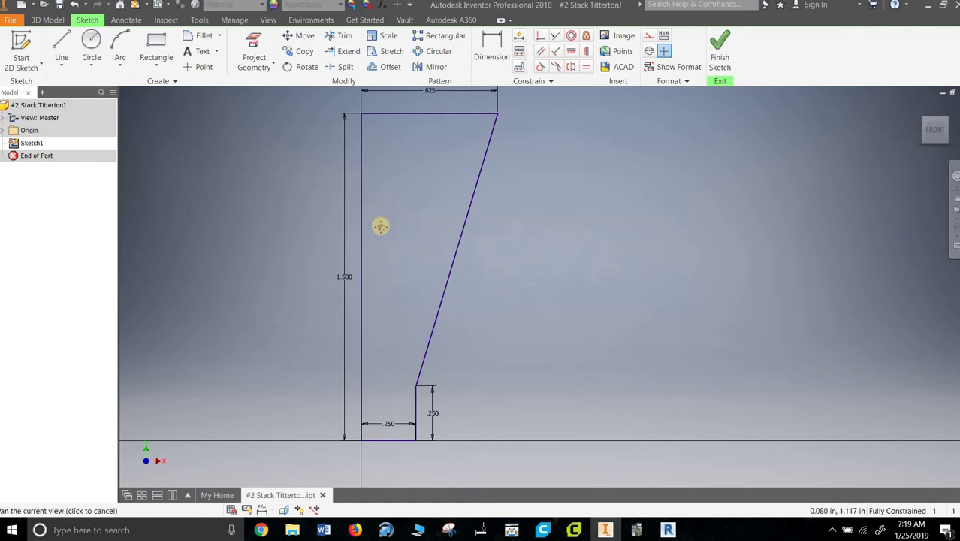
Draw a line rising at 105° from the top edge's right end
{"action": "mouse_move", "coordinate": [377, 223]}
{"action": "middle_mouse_down"}
{"action": "mouse_move", "coordinate": [375, 242]}
{"action": "mouse_move", "coordinate": [392, 204]}
{"action": "middle_mouse_up"}
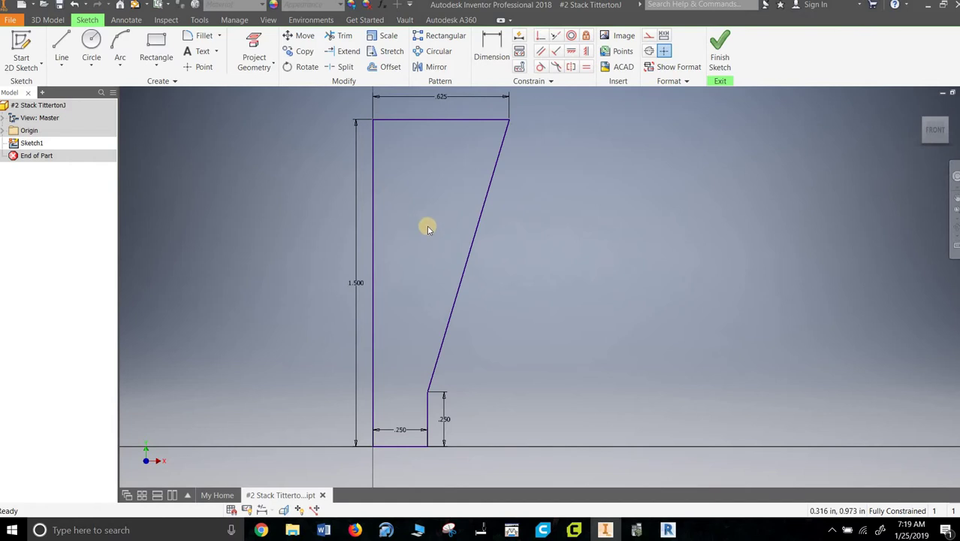
{"action": "middle_click_drag", "start_coordinate": [420, 201], "coordinate": [384, 348]}
{"action": "left_click", "coordinate": [62, 50]}
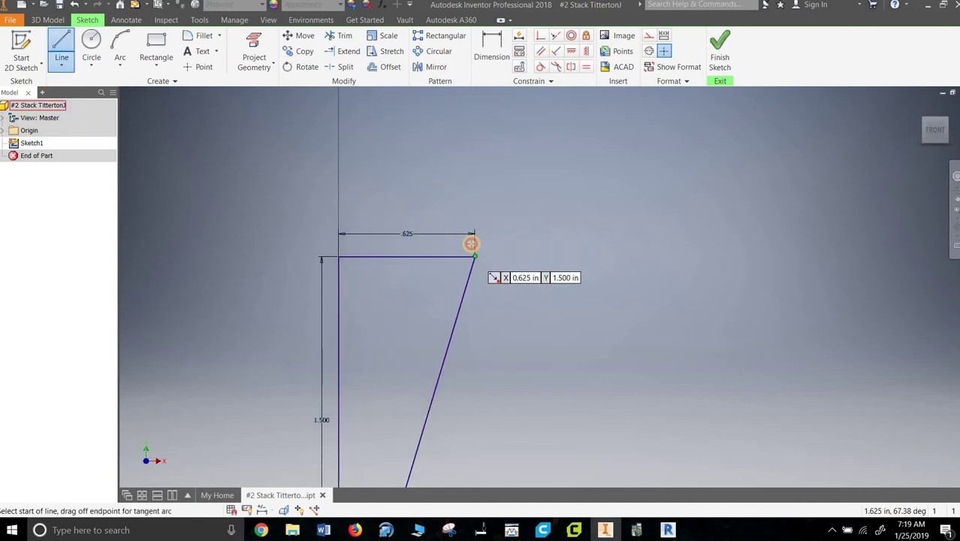
{"action": "left_click", "coordinate": [471, 244]}
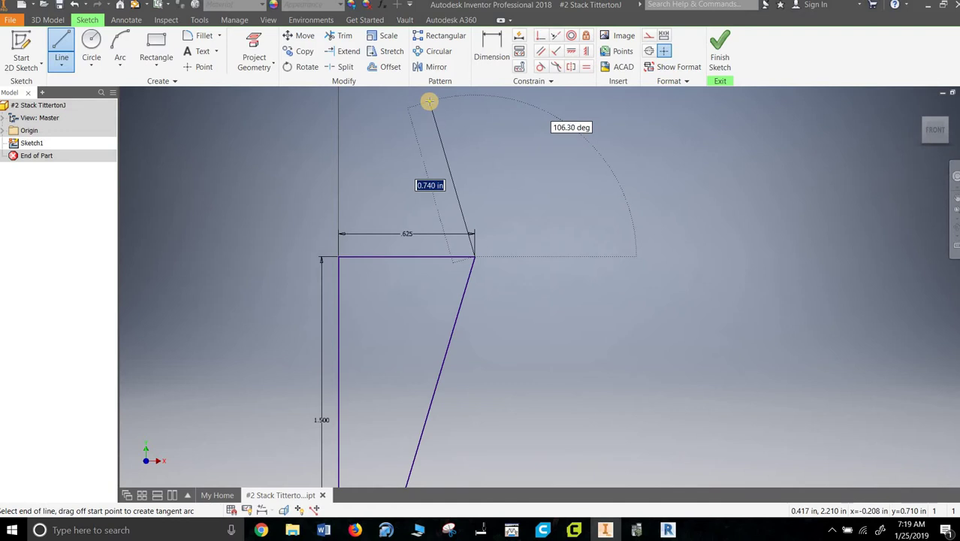
{"action": "key", "text": "Tab"}
{"action": "type", "text": "1"}
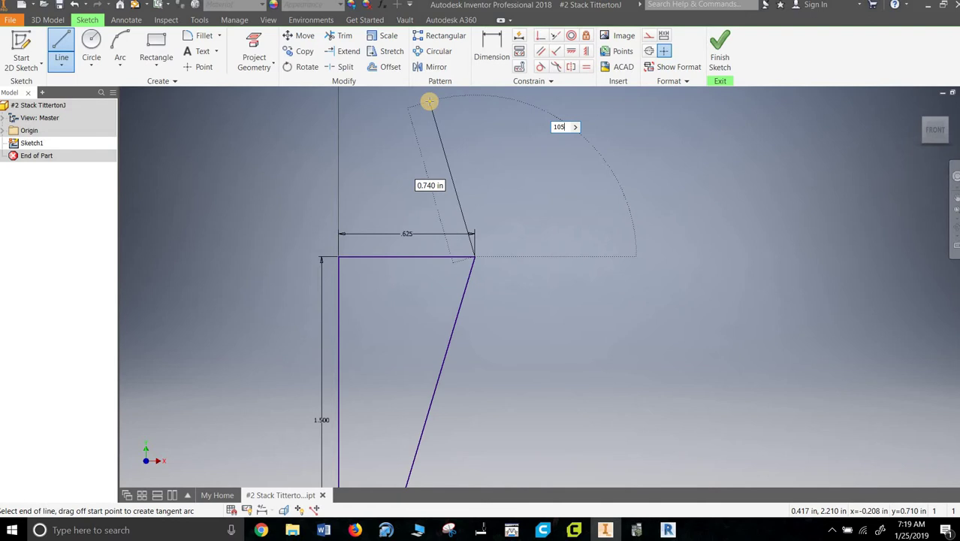
{"action": "type", "text": "05.0"}
{"action": "key", "text": "Tab"}
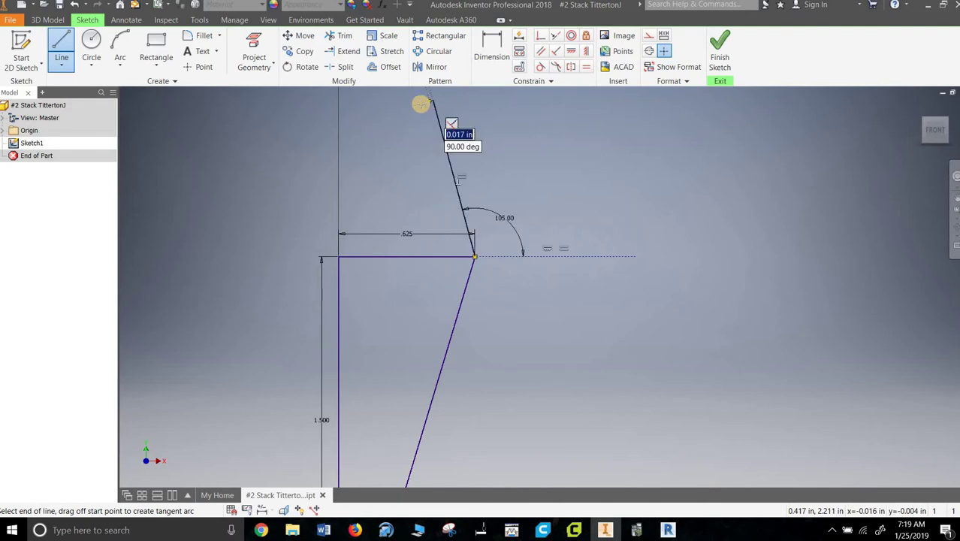
{"action": "right_click", "coordinate": [402, 120]}
{"action": "left_click", "coordinate": [446, 121]}
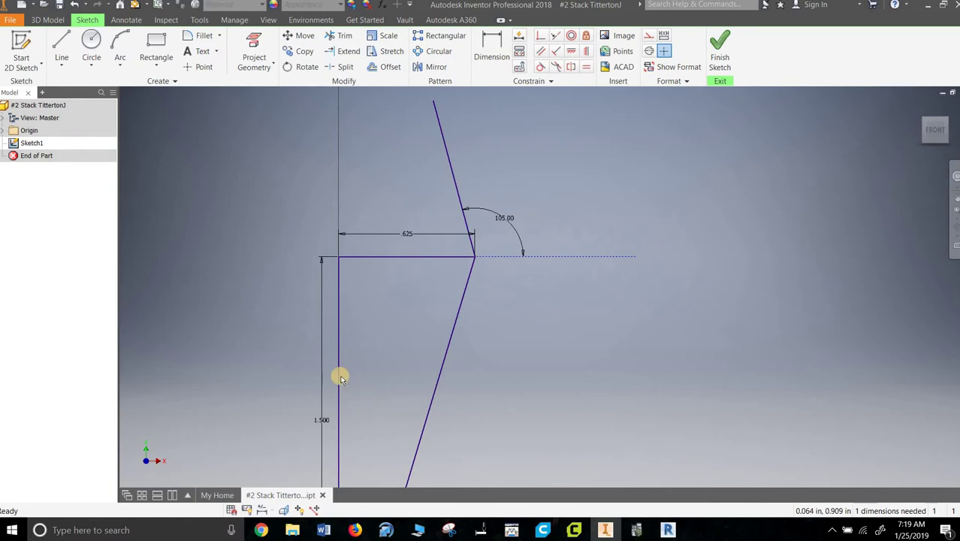
{"action": "left_click", "coordinate": [59, 46]}
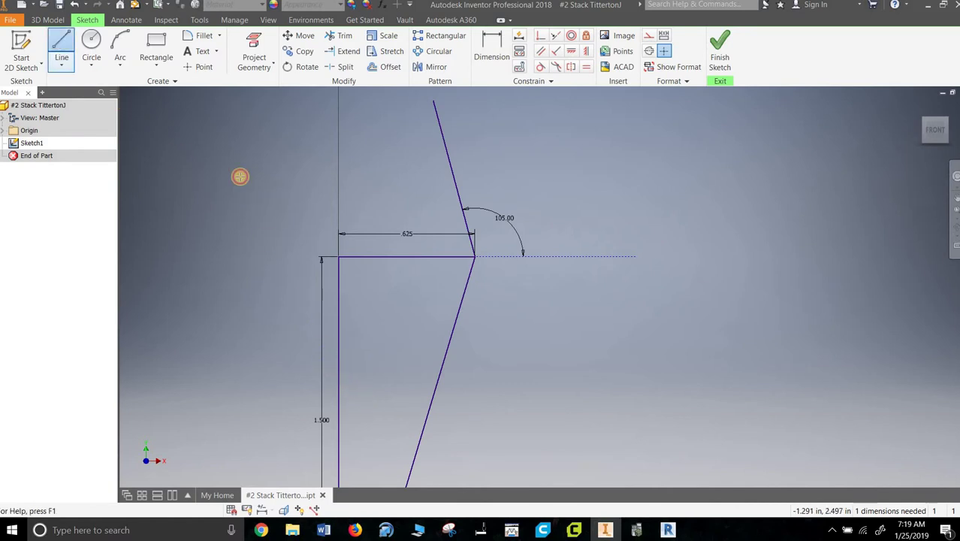
{"action": "left_click", "coordinate": [338, 257]}
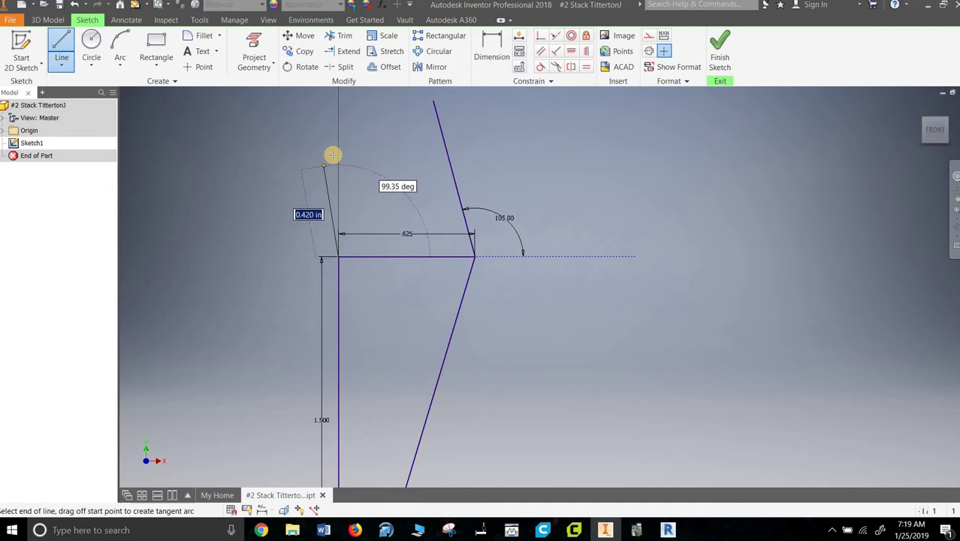
Draw a 0.25 (1.75-1.5) rise from the top-left corner and a top line crossing the 105° line
{"action": "type", "text": "1."}
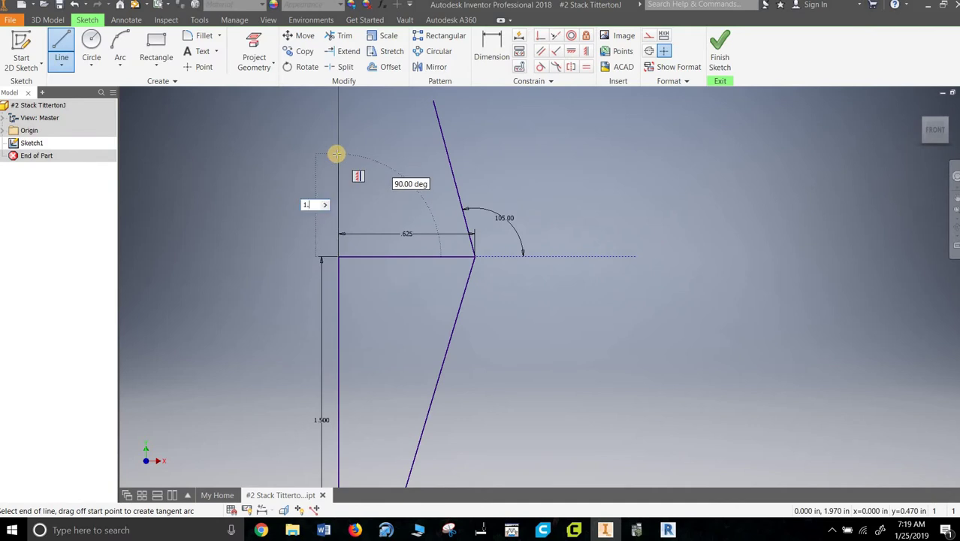
{"action": "type", "text": "75-1.5"}
{"action": "key", "text": "Return"}
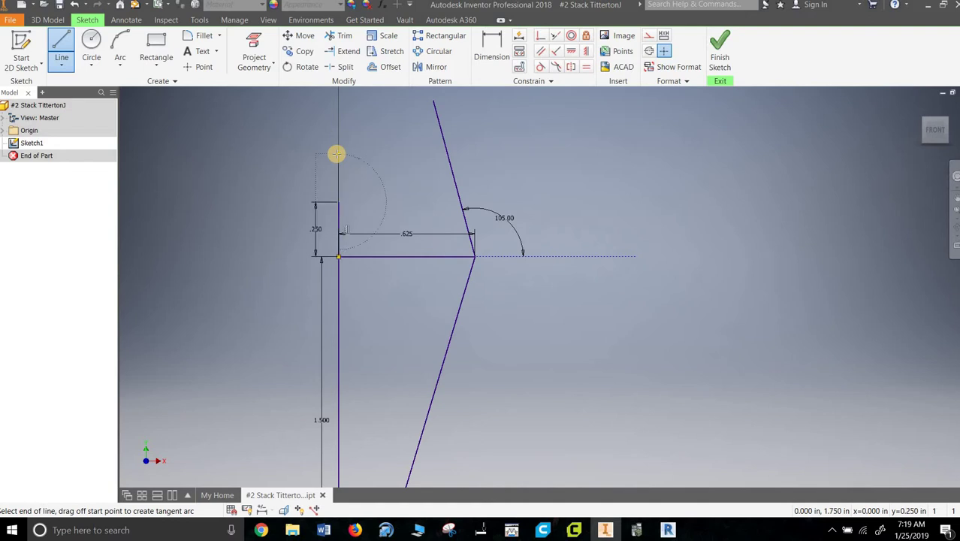
{"action": "left_click", "coordinate": [620, 200]}
{"action": "right_click", "coordinate": [620, 199]}
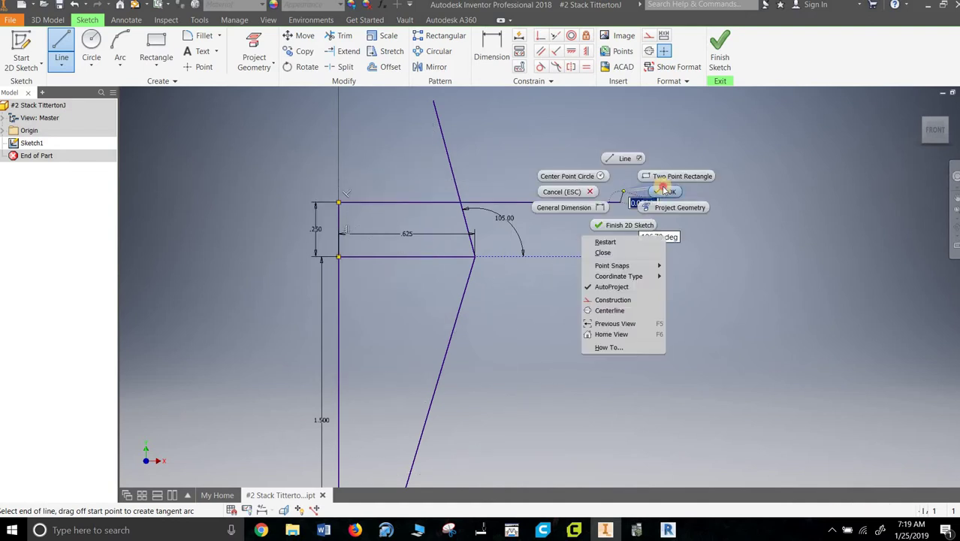
{"action": "left_click", "coordinate": [622, 157]}
Trim the overhanging ends of the angled line and the new top line
{"action": "left_click", "coordinate": [345, 36]}
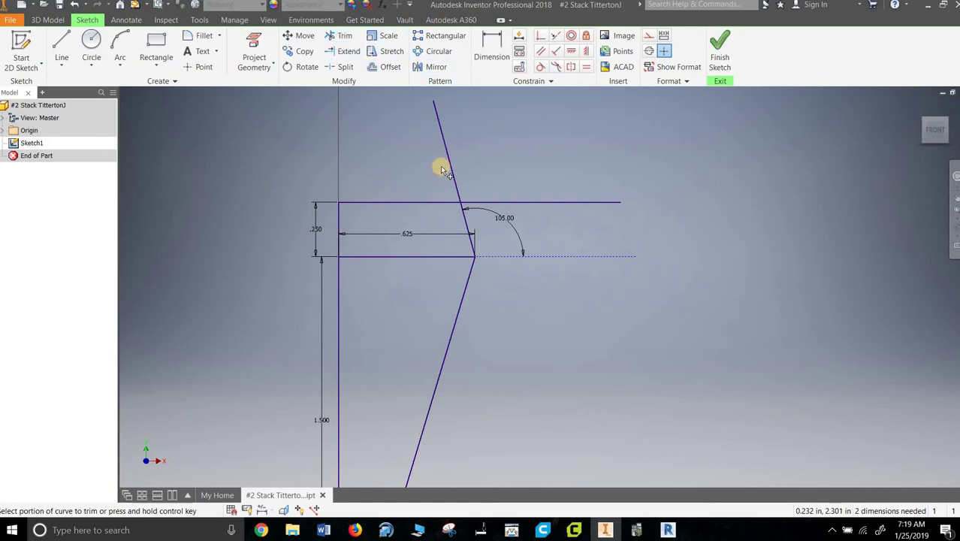
{"action": "left_click", "coordinate": [449, 169]}
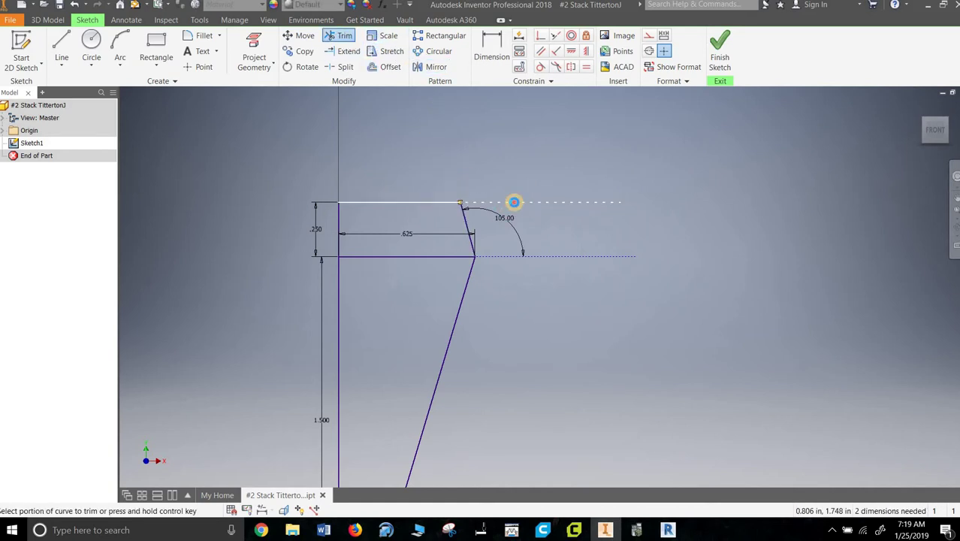
{"action": "left_click", "coordinate": [512, 201]}
{"action": "right_click", "coordinate": [521, 166]}
{"action": "key", "text": "Escape"}
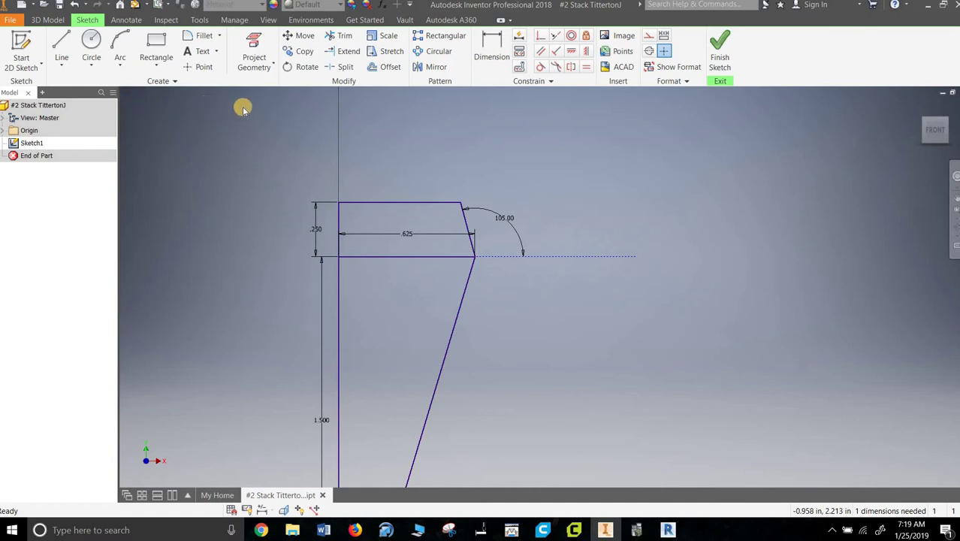
Convert the profile's old top edge into construction geometry
{"action": "left_click", "coordinate": [380, 257]}
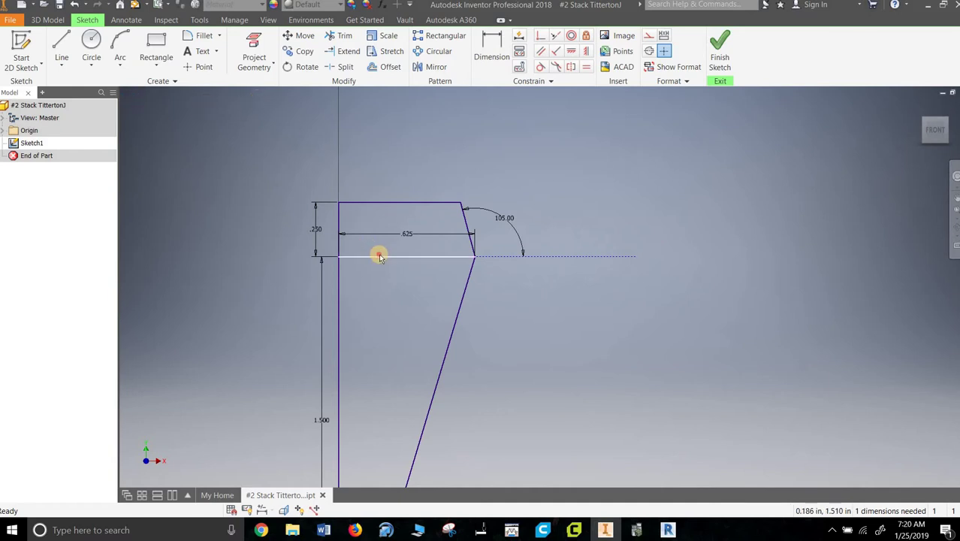
{"action": "right_click", "coordinate": [380, 257]}
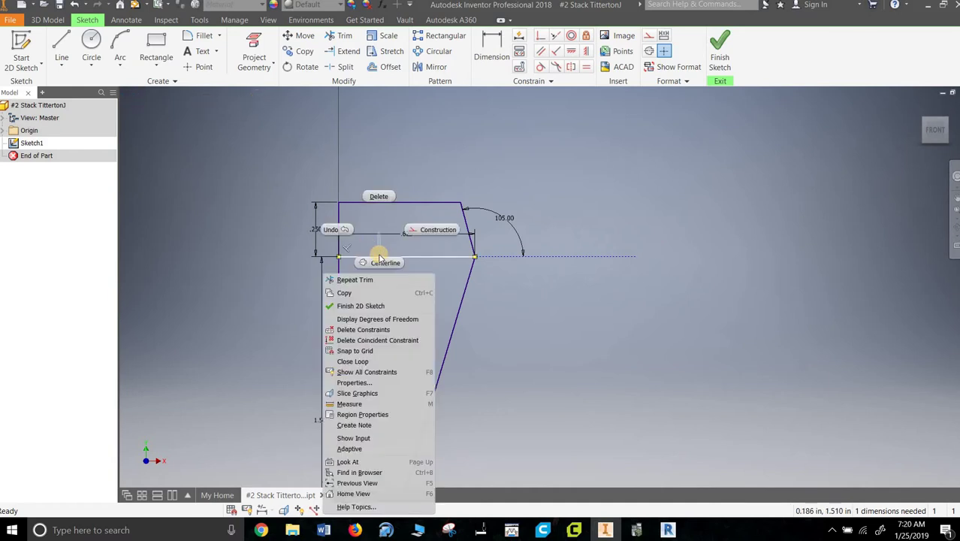
{"action": "left_click", "coordinate": [432, 227]}
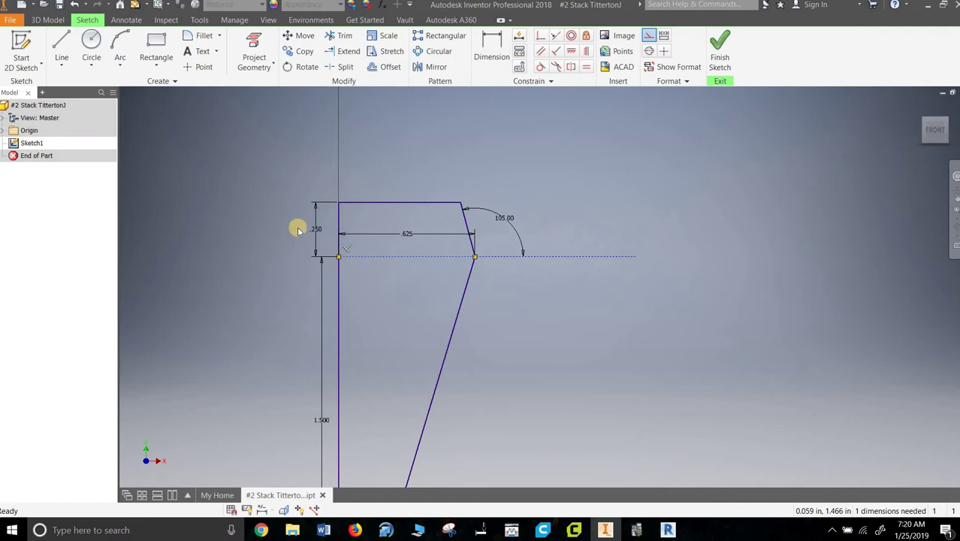
Sketch the cup pocket: 0.438 across from the top-left corner, 0.375 down, back to the left edge
{"action": "left_click", "coordinate": [62, 47]}
{"action": "left_click", "coordinate": [339, 203]}
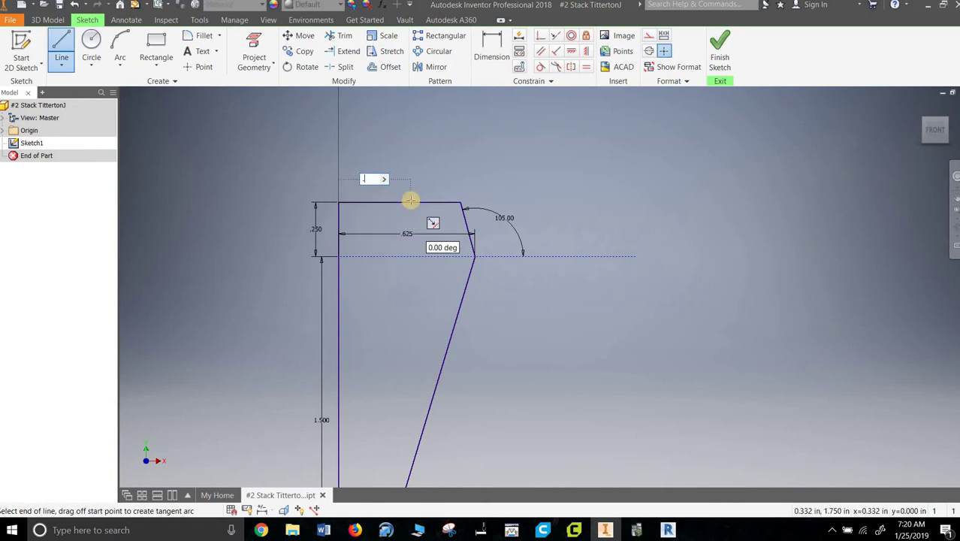
{"action": "type", "text": "2"}
{"action": "key", "text": "Return"}
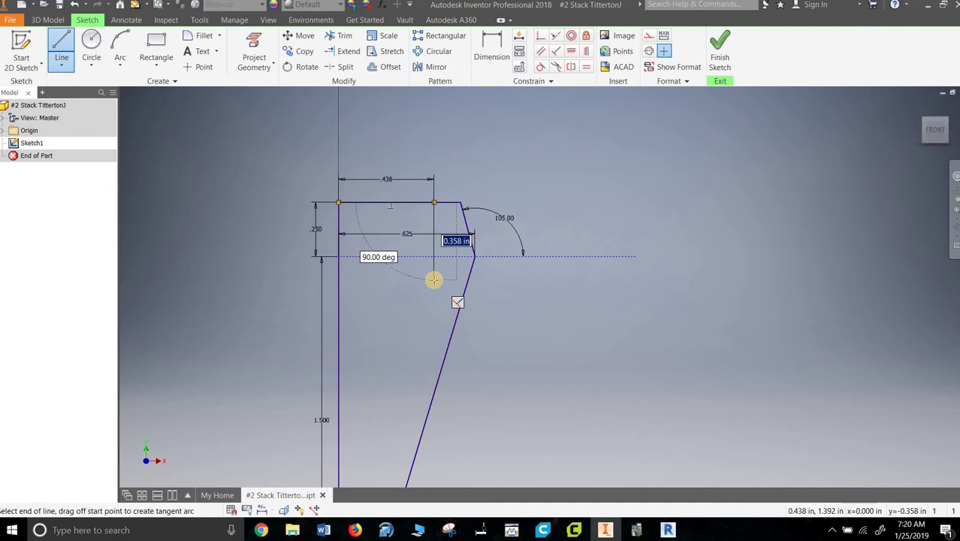
{"action": "type", "text": "0.375"}
{"action": "key", "text": "Return"}
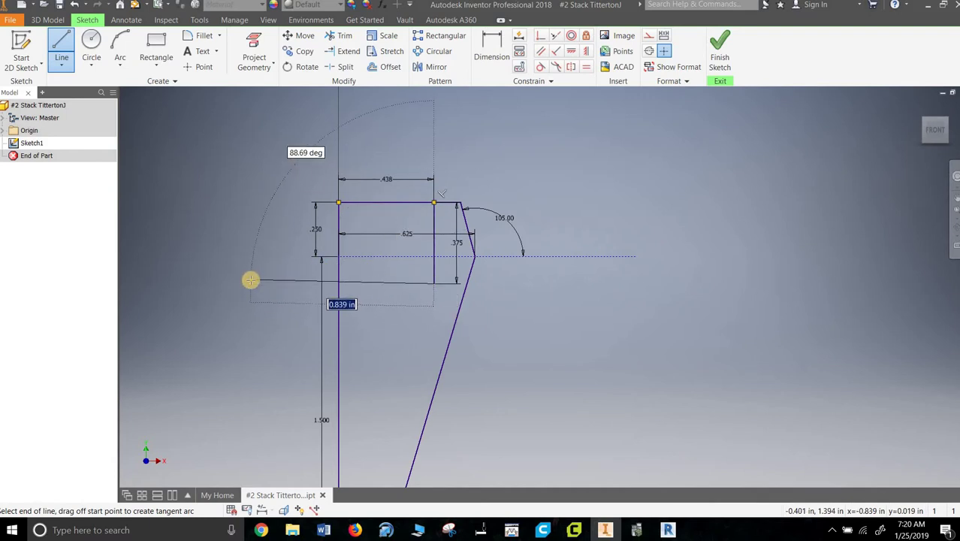
{"action": "left_click", "coordinate": [338, 283]}
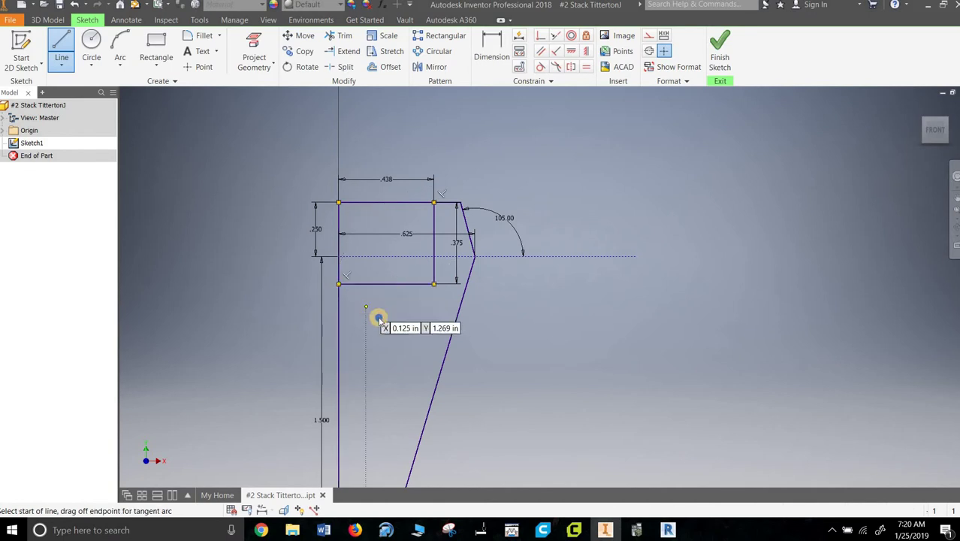
{"action": "right_click", "coordinate": [397, 309]}
Trim the cap top line over the pocket and the extra left-edge pieces, dismissing dimension warnings
{"action": "left_click", "coordinate": [406, 286]}
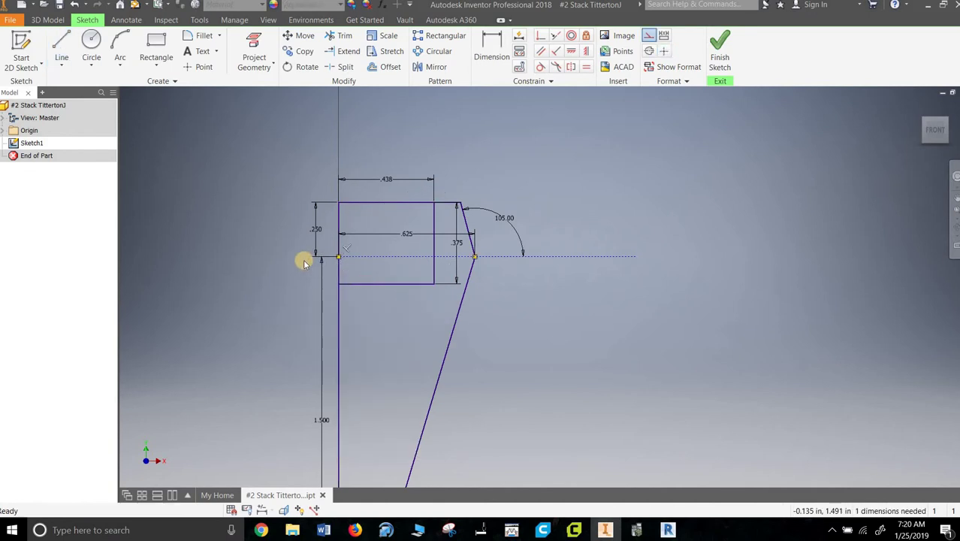
{"action": "left_click", "coordinate": [341, 38]}
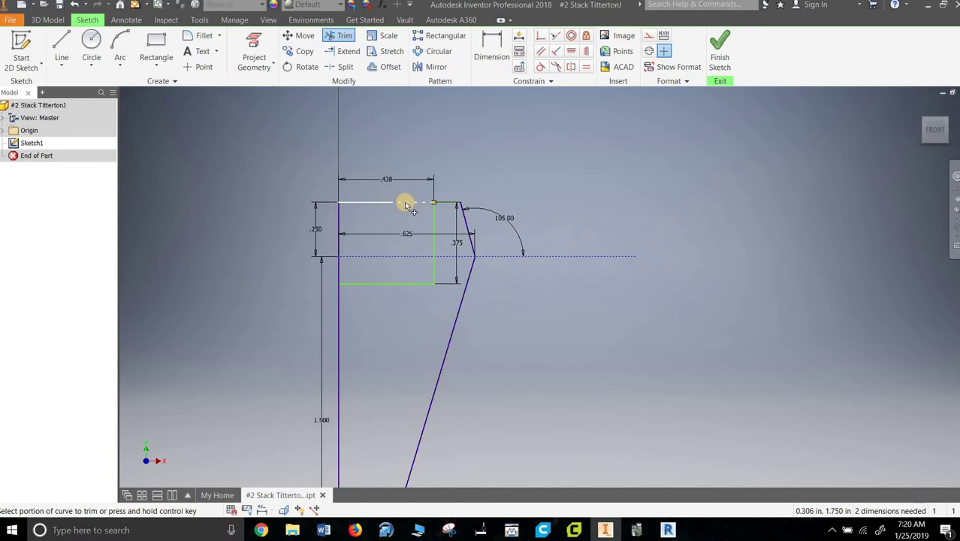
{"action": "left_click", "coordinate": [371, 203]}
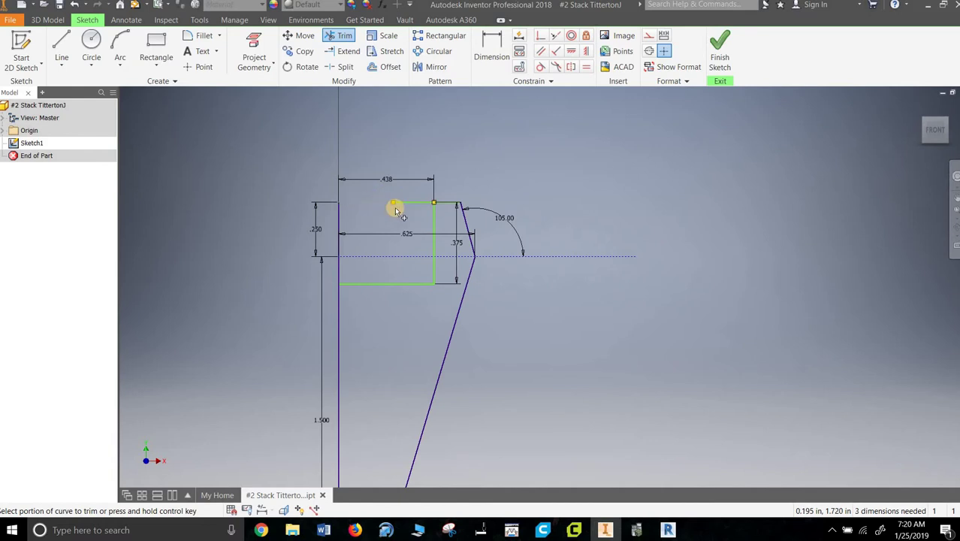
{"action": "left_click", "coordinate": [413, 204]}
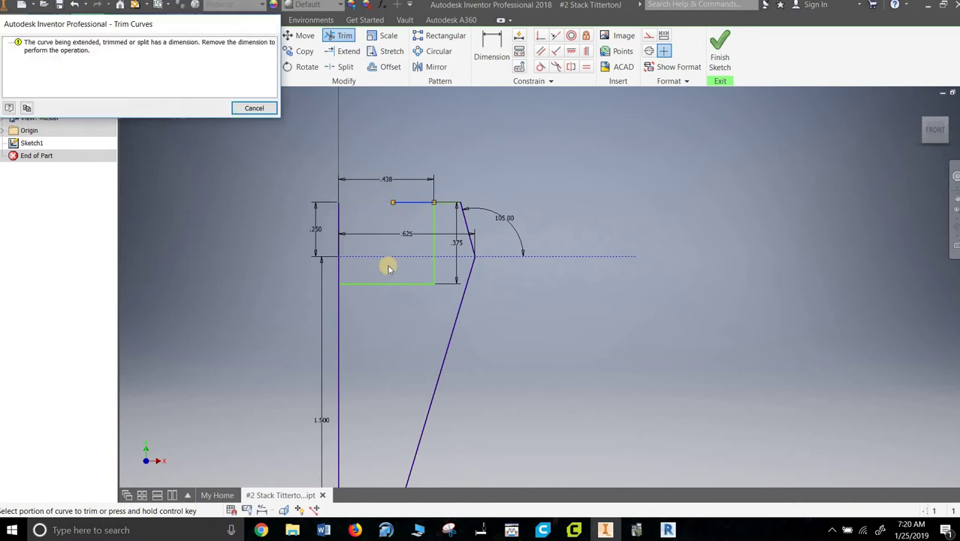
{"action": "left_click", "coordinate": [254, 108]}
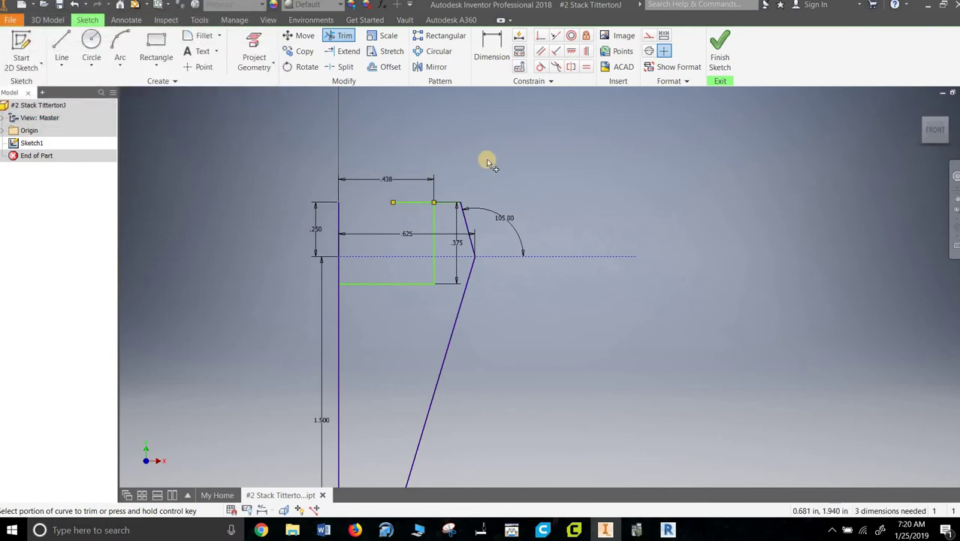
{"action": "left_click", "coordinate": [339, 242]}
{"action": "left_click", "coordinate": [252, 106]}
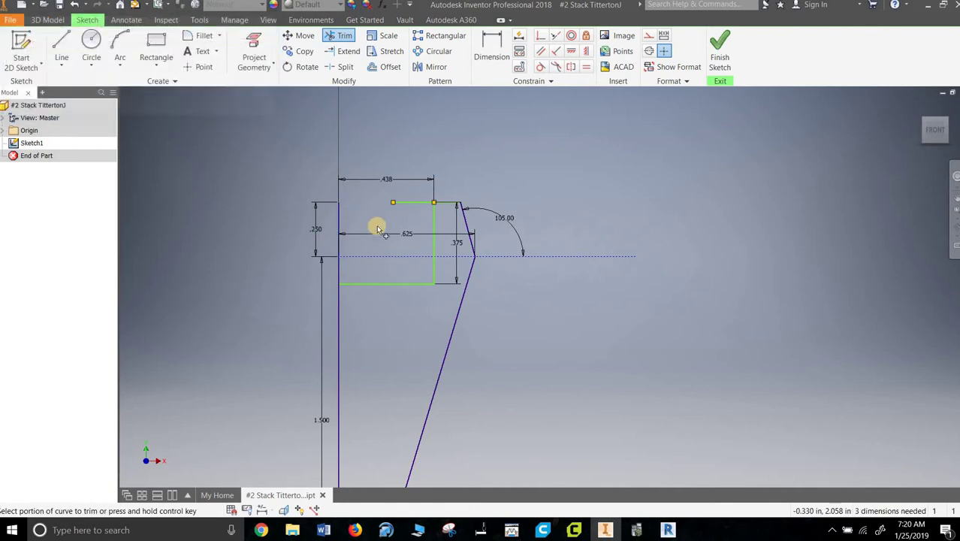
{"action": "left_click", "coordinate": [339, 272]}
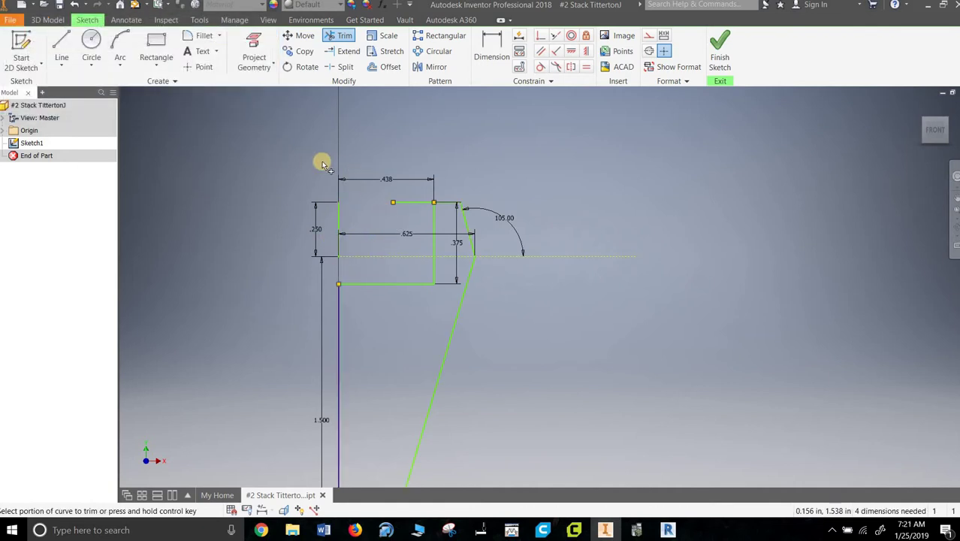
{"action": "right_click", "coordinate": [220, 127]}
{"action": "left_click", "coordinate": [251, 124]}
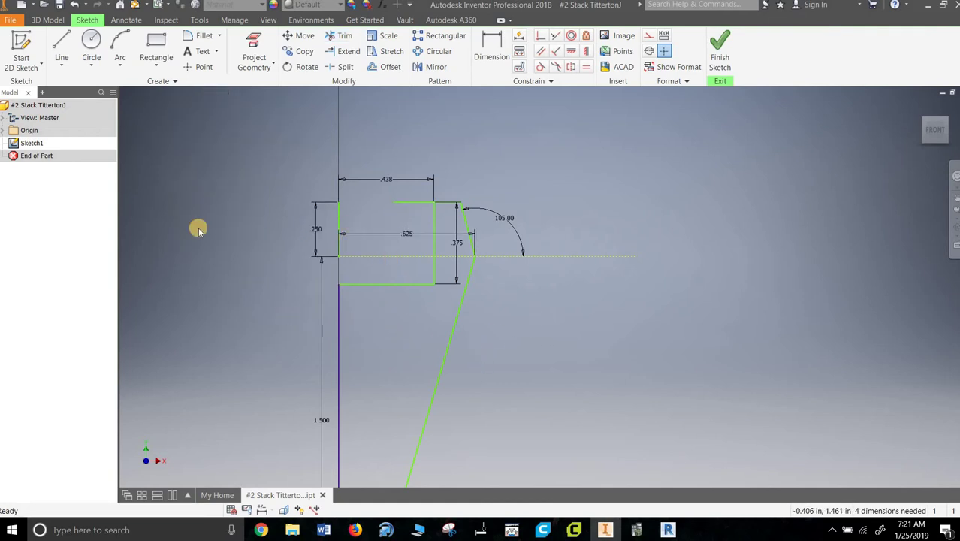
Draw a 0.188 (0.375/2) line from the cup floor's left corner, then a vertical bore line downward
{"action": "left_click", "coordinate": [62, 47]}
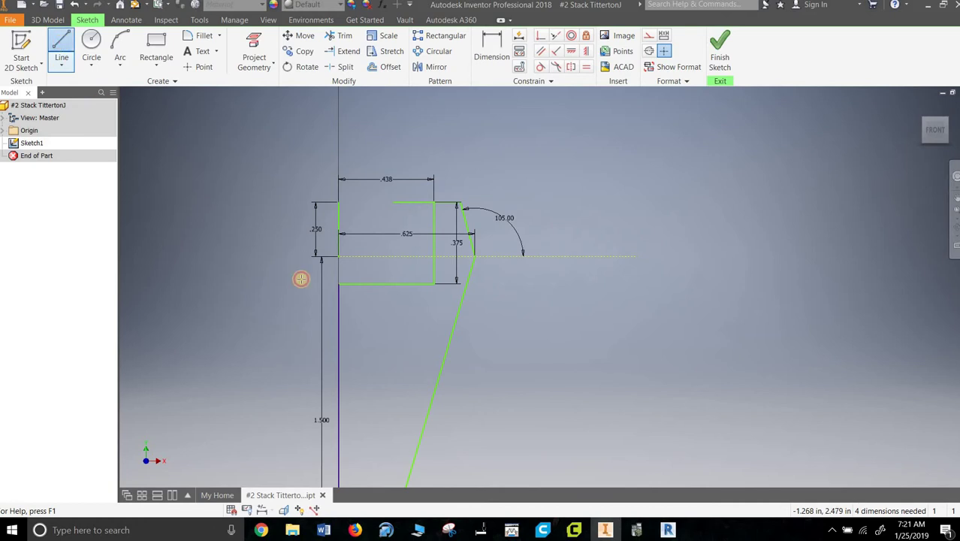
{"action": "left_click", "coordinate": [339, 284]}
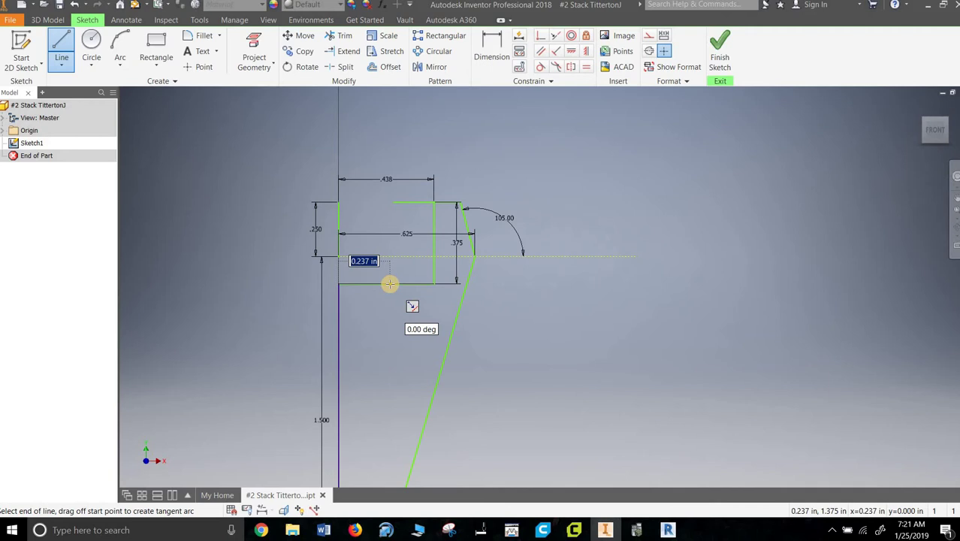
{"action": "type", "text": "0."}
{"action": "type", "text": "375/2"}
{"action": "key", "text": "Return"}
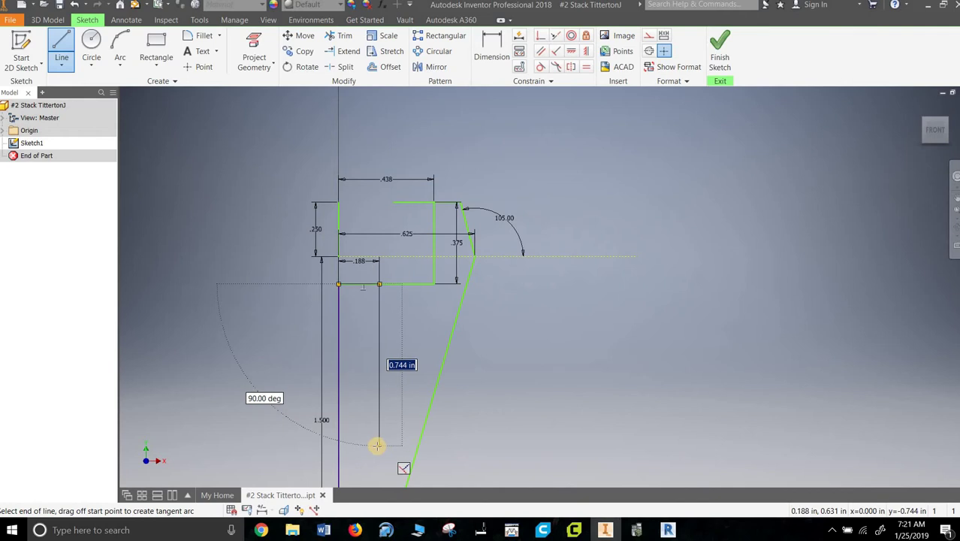
{"action": "type", "text": "1"}
{"action": "key", "text": "Return"}
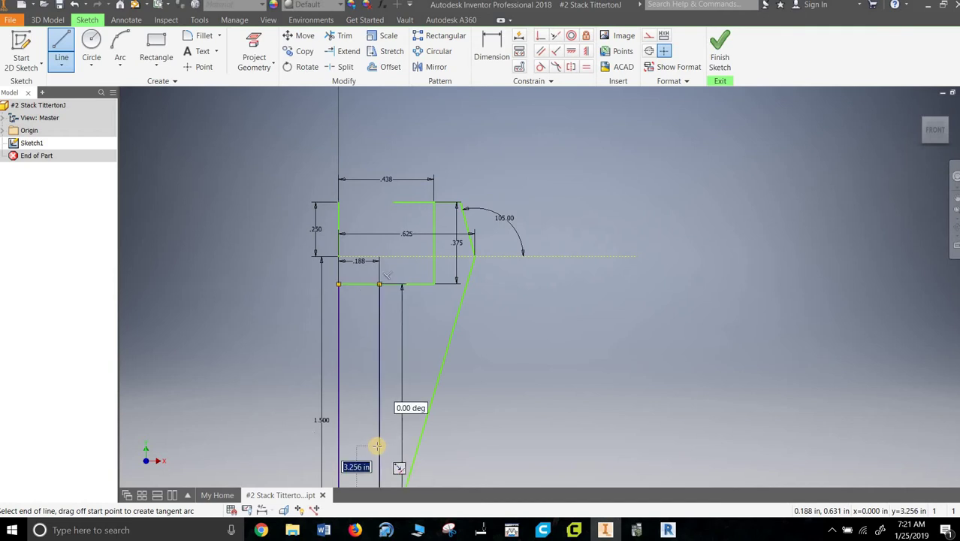
{"action": "key", "text": "F2"}
{"action": "left_click_drag", "start_coordinate": [392, 364], "coordinate": [416, 267]}
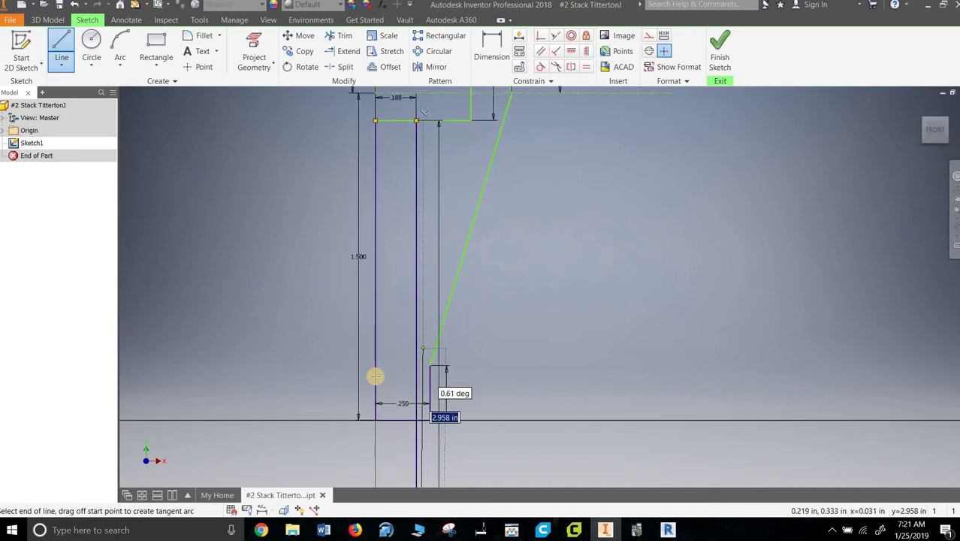
{"action": "right_click", "coordinate": [278, 331]}
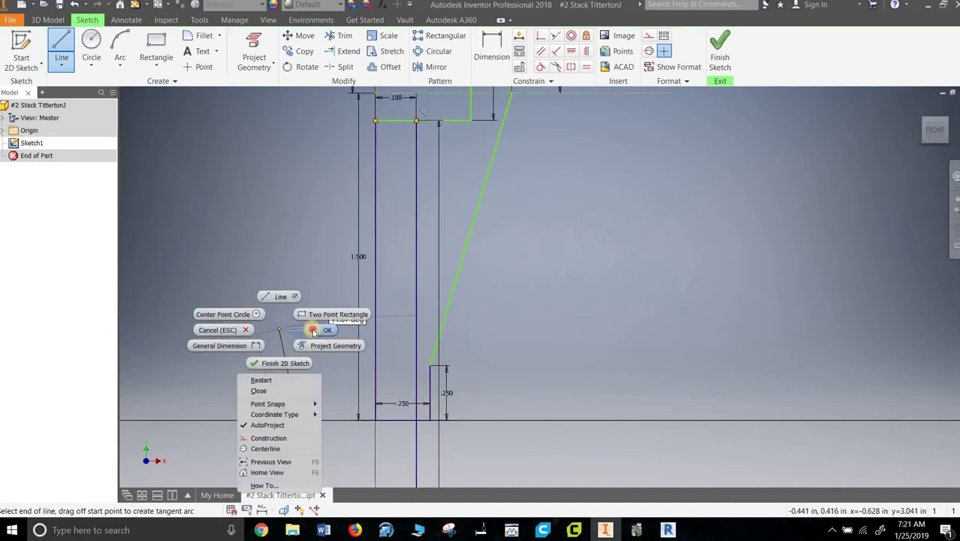
Change the 4.000 bore wall dimension to 1.125 by entering 1.5-0.375
{"action": "key", "text": "Escape"}
{"action": "scroll", "coordinate": [503, 321], "scroll_direction": "down", "scroll_amount": 3}
{"action": "scroll", "coordinate": [502, 321], "scroll_direction": "up", "scroll_amount": 3}
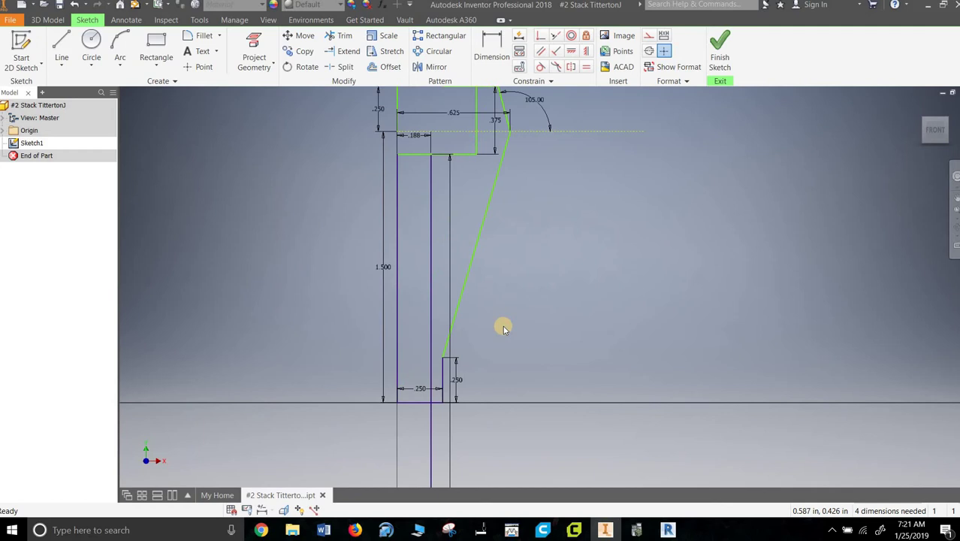
{"action": "scroll", "coordinate": [519, 319], "scroll_direction": "up", "scroll_amount": 3}
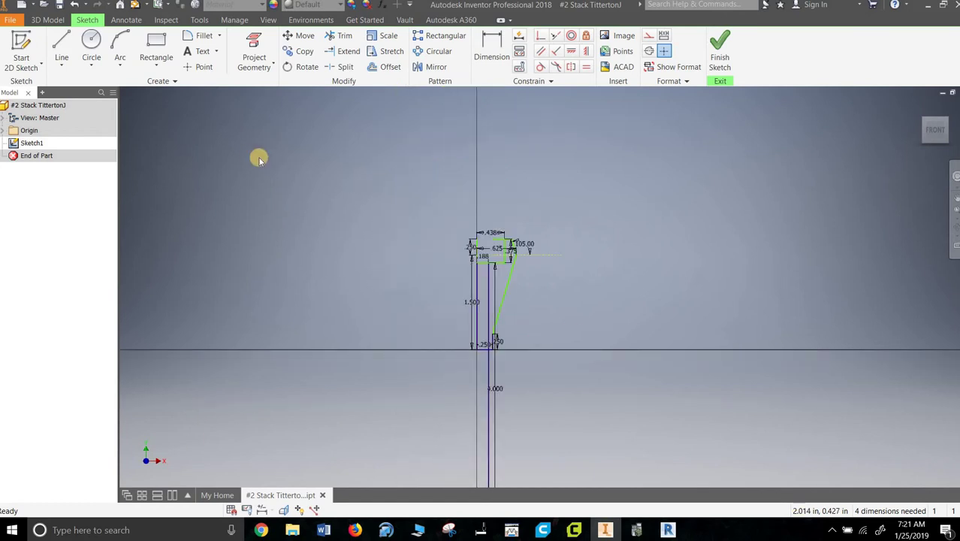
{"action": "right_click", "coordinate": [600, 239]}
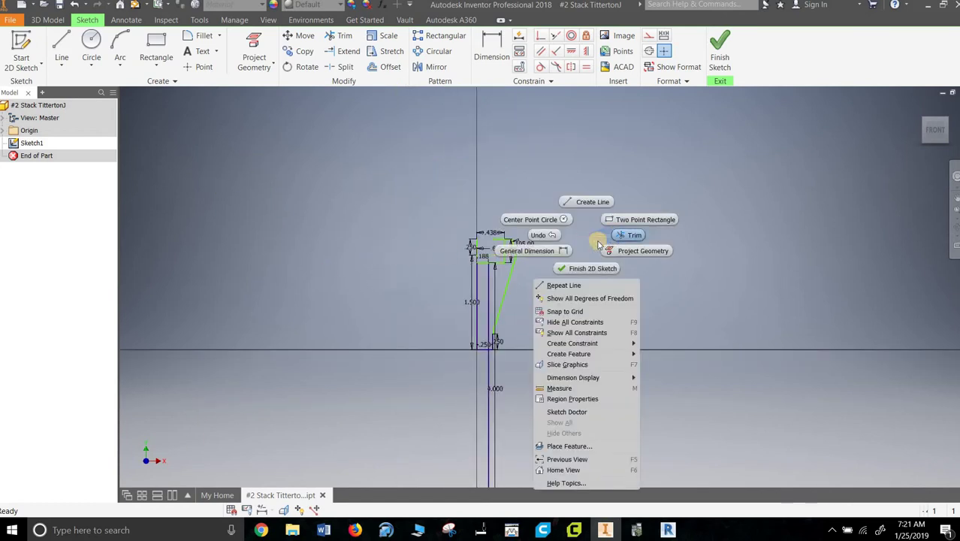
{"action": "left_click", "coordinate": [495, 389]}
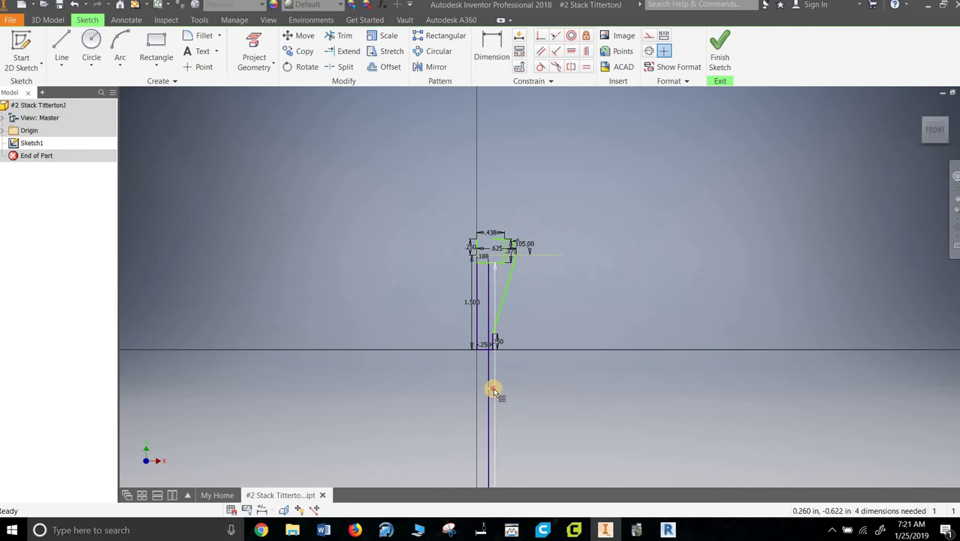
{"action": "double_click", "coordinate": [495, 389]}
{"action": "type", "text": "1.5-0.375"}
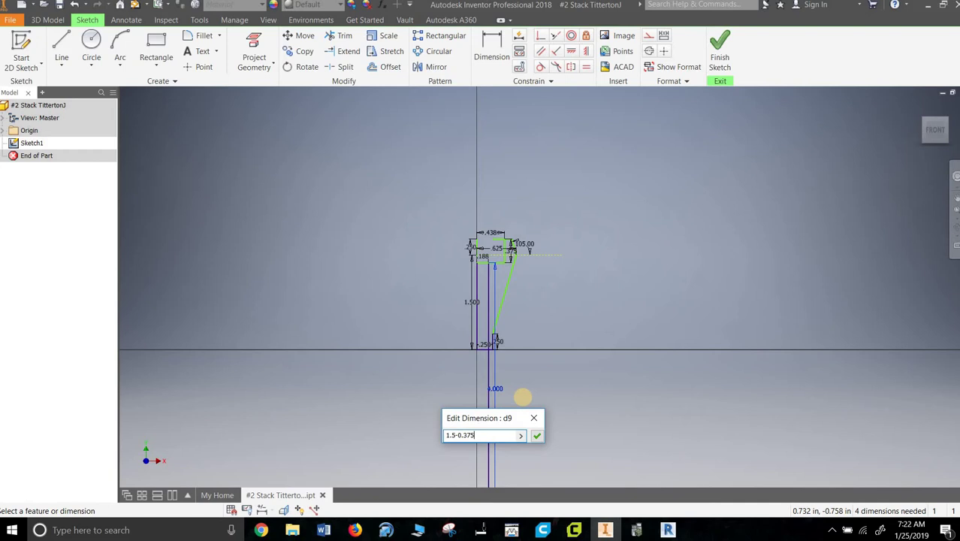
{"action": "key", "text": "Return"}
{"action": "scroll", "coordinate": [480, 317], "scroll_direction": "down", "scroll_amount": 5}
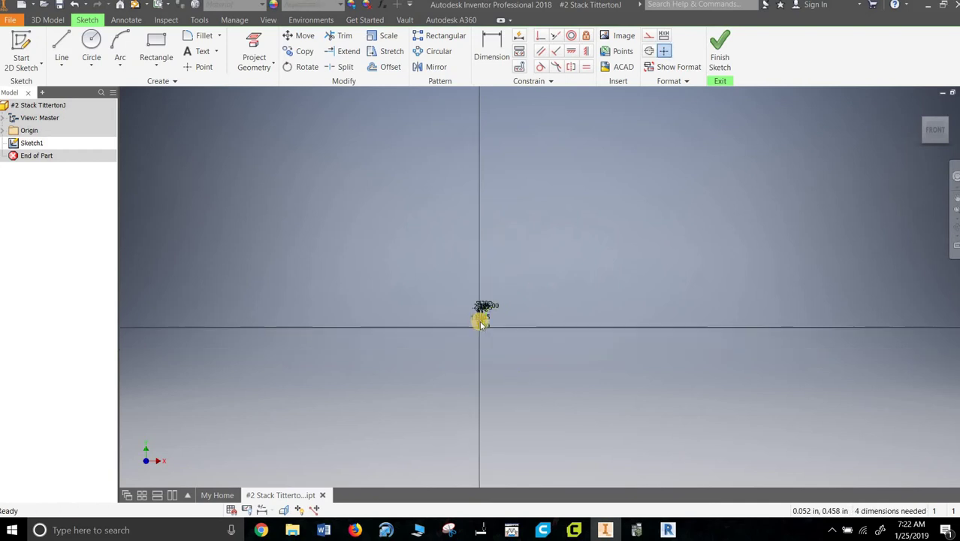
{"action": "scroll", "coordinate": [480, 309], "scroll_direction": "up", "scroll_amount": 2}
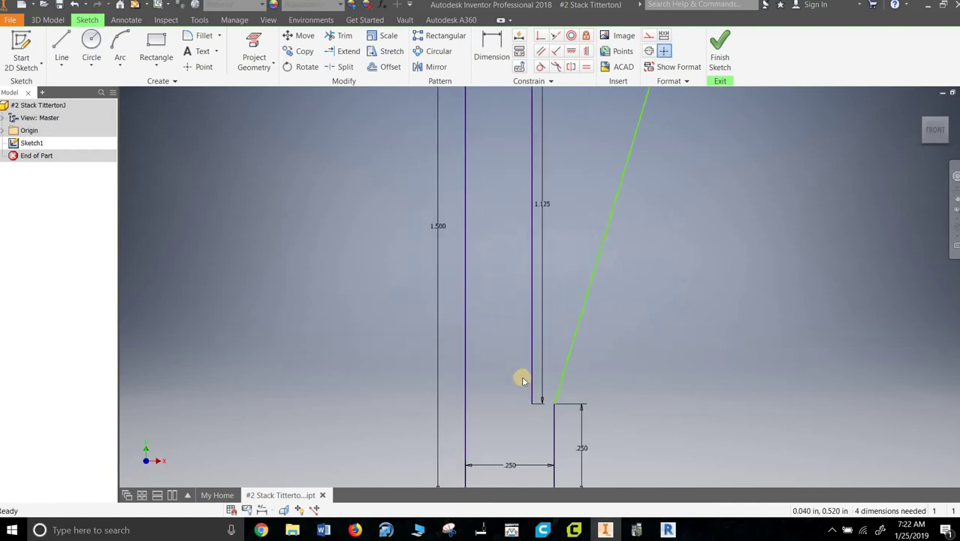
{"action": "left_click", "coordinate": [62, 47]}
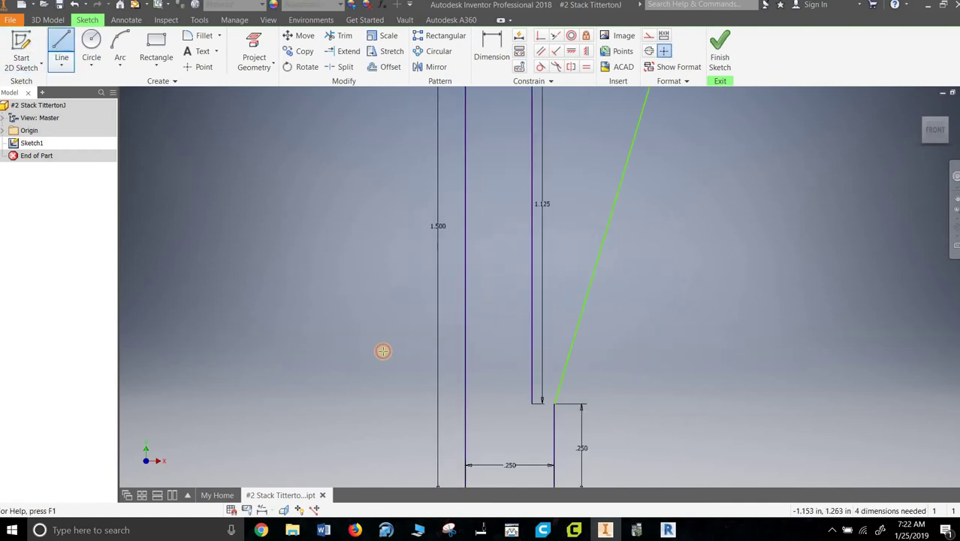
Draw a 0.188 in horizontal line from the bore's lower end left to the edge, then end the Line tool
{"action": "left_click", "coordinate": [532, 402]}
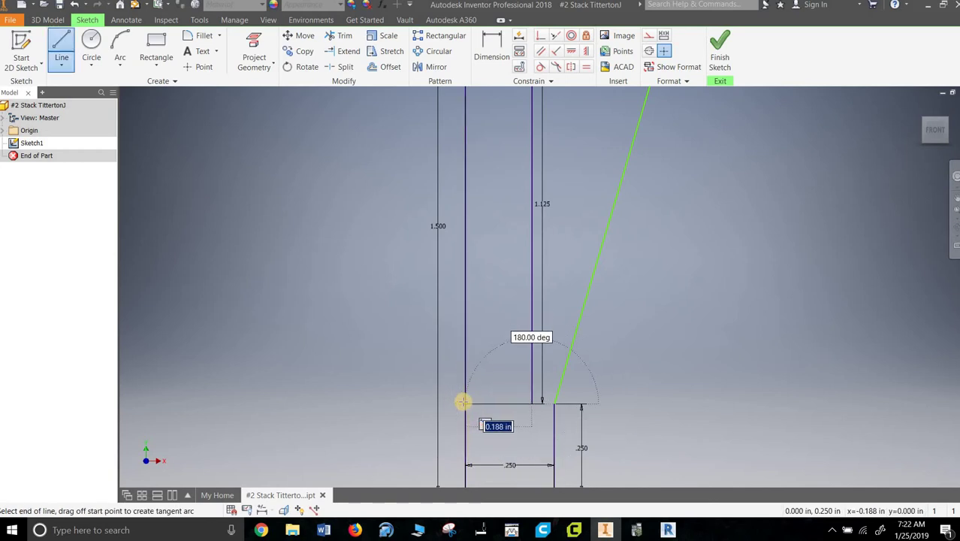
{"action": "double_click", "coordinate": [465, 402]}
{"action": "right_click", "coordinate": [482, 382]}
{"action": "left_click", "coordinate": [526, 381]}
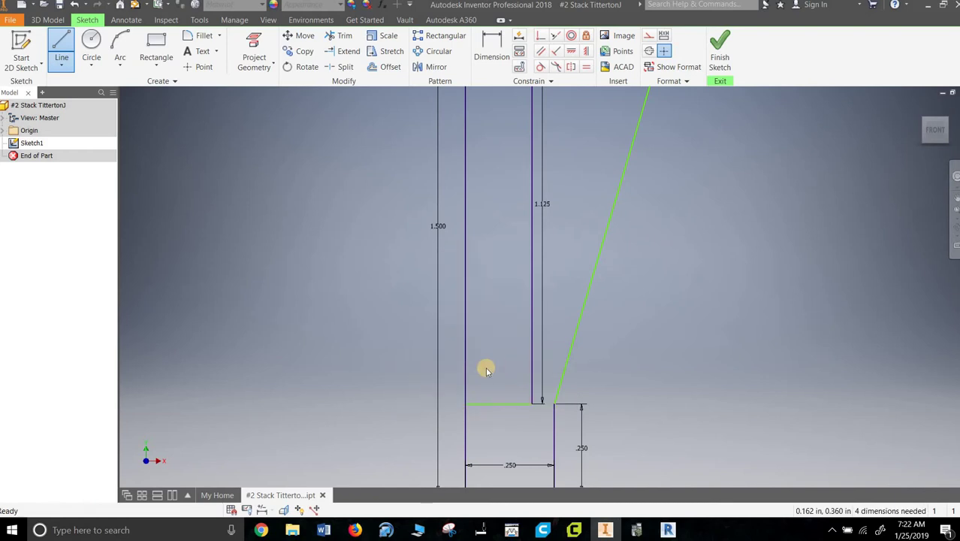
{"action": "scroll", "coordinate": [485, 361], "scroll_direction": "up", "scroll_amount": 5}
{"action": "scroll", "coordinate": [501, 335], "scroll_direction": "down", "scroll_amount": 8}
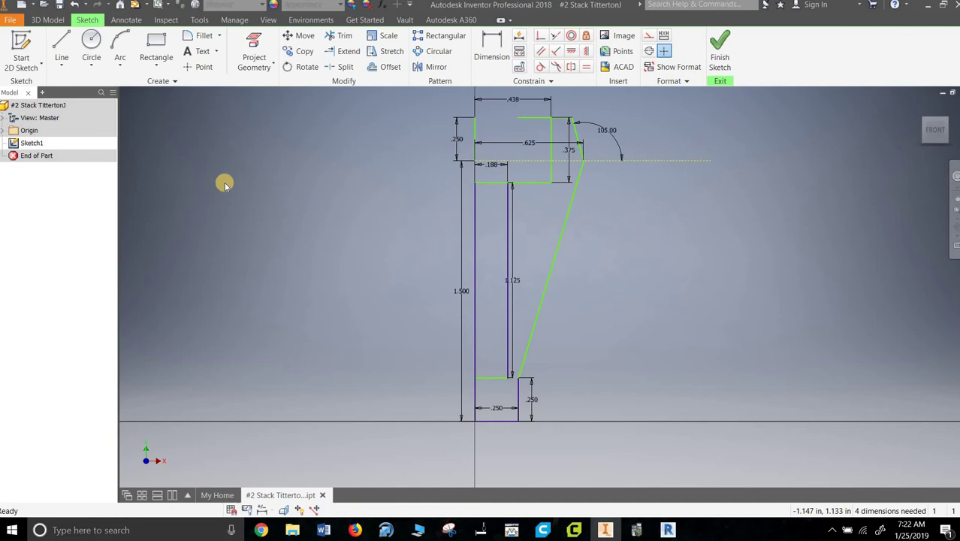
Trim the redundant left line and the short segment below the cup, dismissing the warning
{"action": "left_click", "coordinate": [344, 35]}
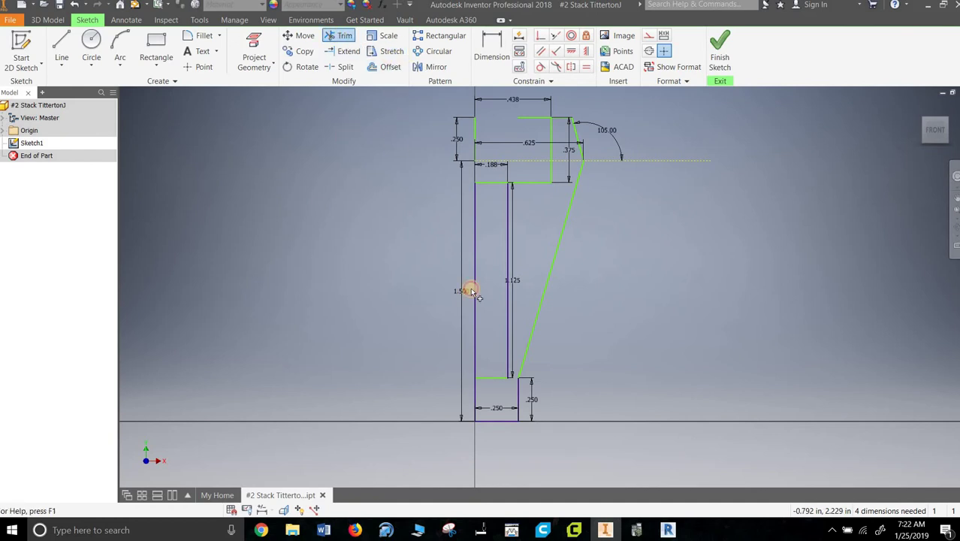
{"action": "left_click", "coordinate": [475, 319]}
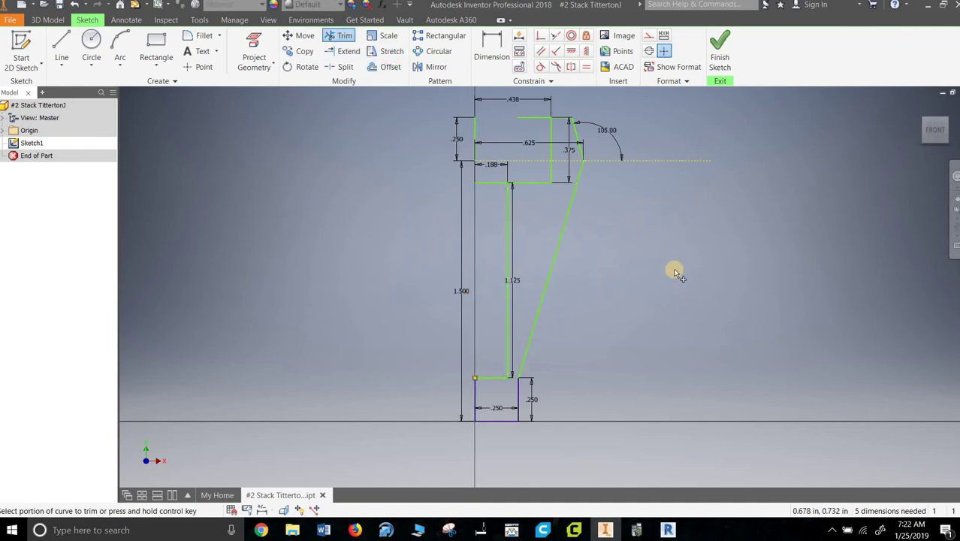
{"action": "left_click", "coordinate": [491, 185]}
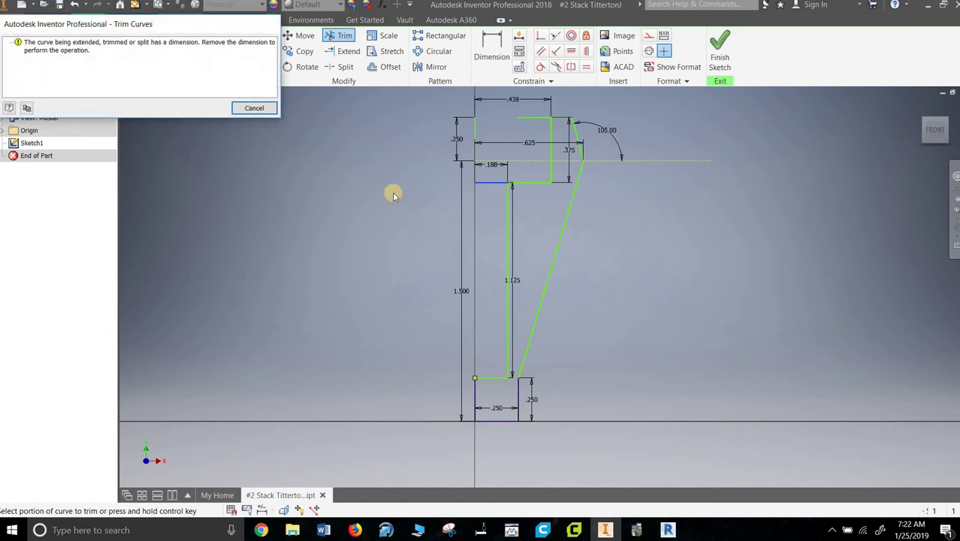
{"action": "key", "text": "Escape"}
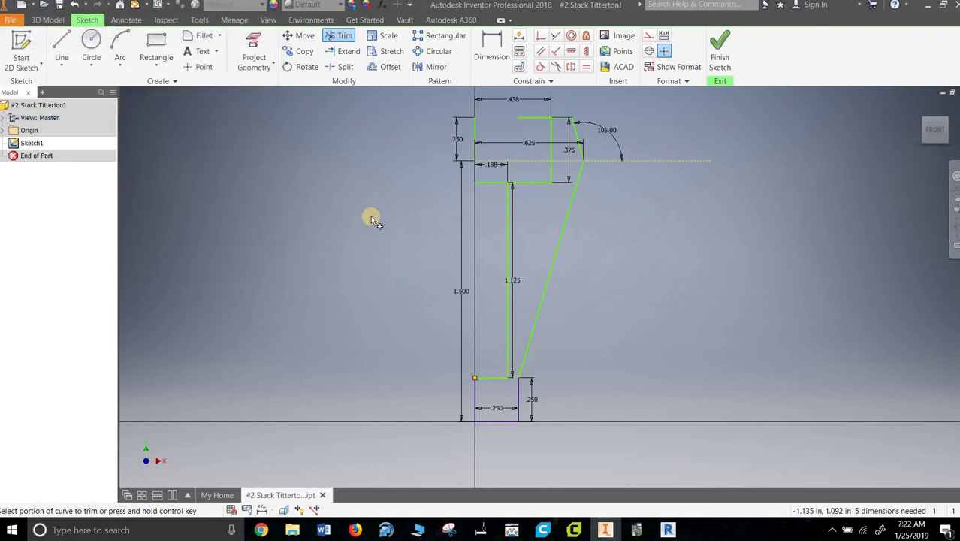
{"action": "right_click", "coordinate": [293, 144]}
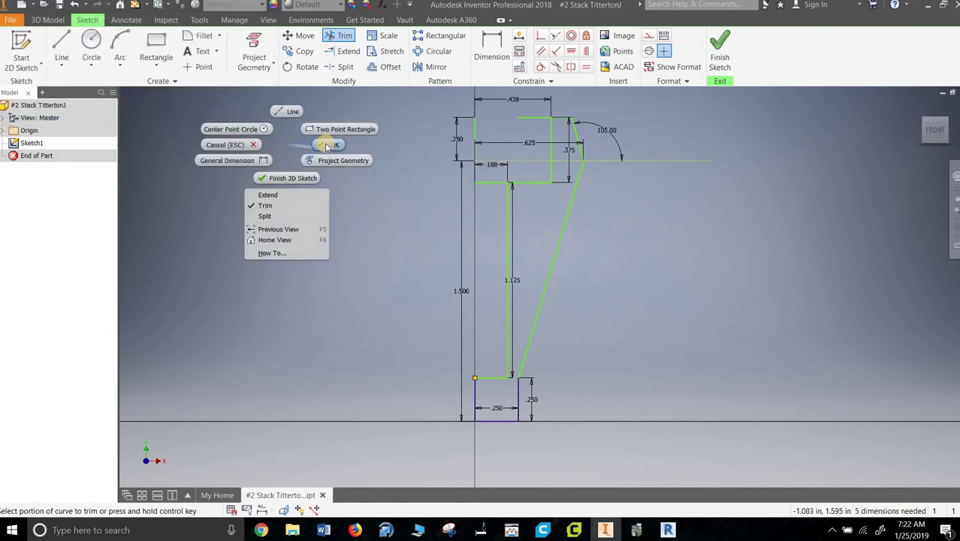
{"action": "left_click", "coordinate": [268, 194]}
Delete the .188, 1.500 and .250 cup dimensions
{"action": "left_click", "coordinate": [498, 170]}
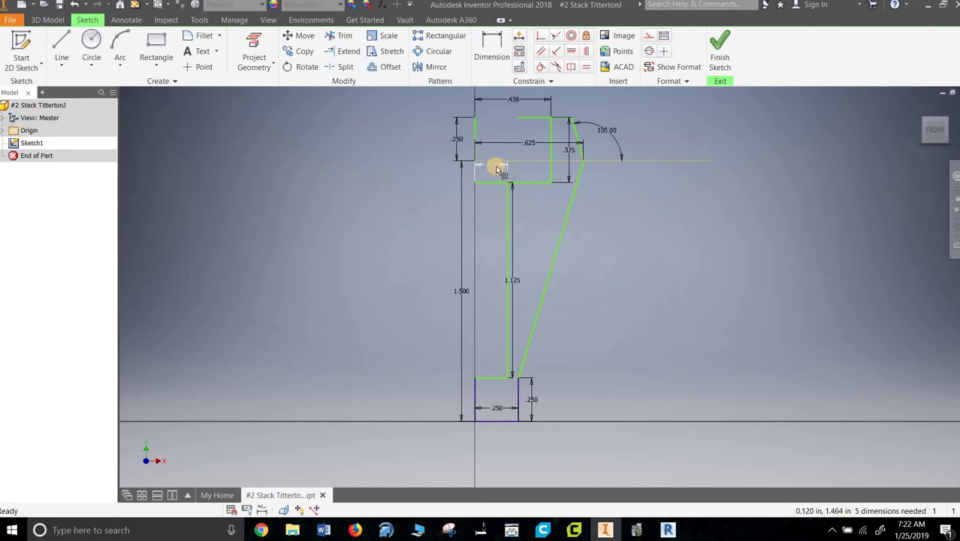
{"action": "key", "text": "Delete"}
{"action": "left_click", "coordinate": [462, 181]}
{"action": "key", "text": "Delete"}
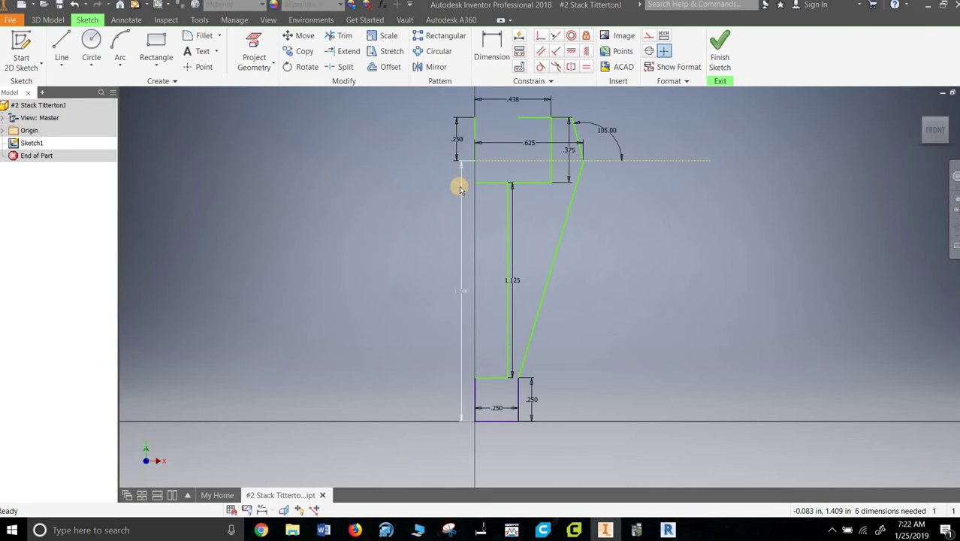
{"action": "left_click", "coordinate": [457, 152]}
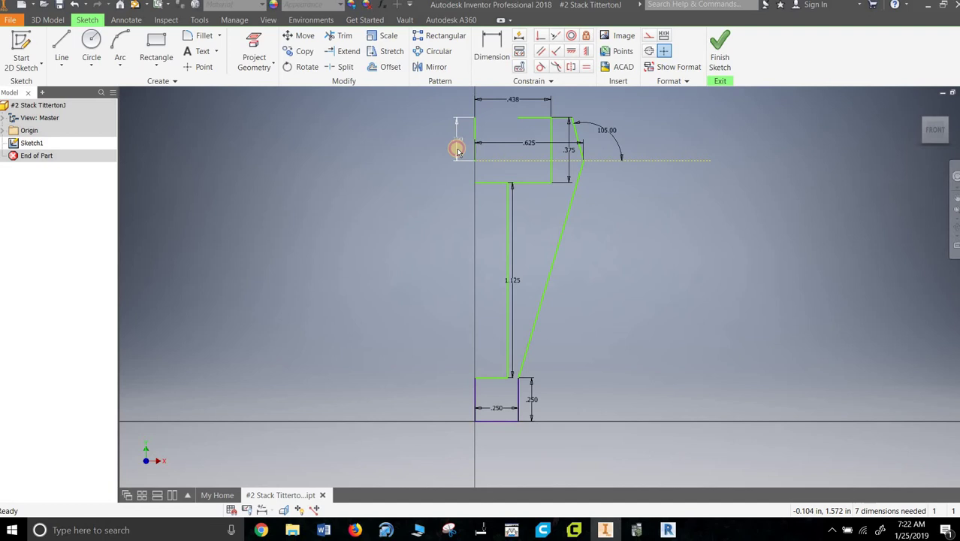
{"action": "key", "text": "Delete"}
Delete the .625, .438 and .375 dimensions, keeping the 1.125 dimension
{"action": "left_click", "coordinate": [527, 144]}
{"action": "key", "text": "Delete"}
{"action": "left_click", "coordinate": [511, 100]}
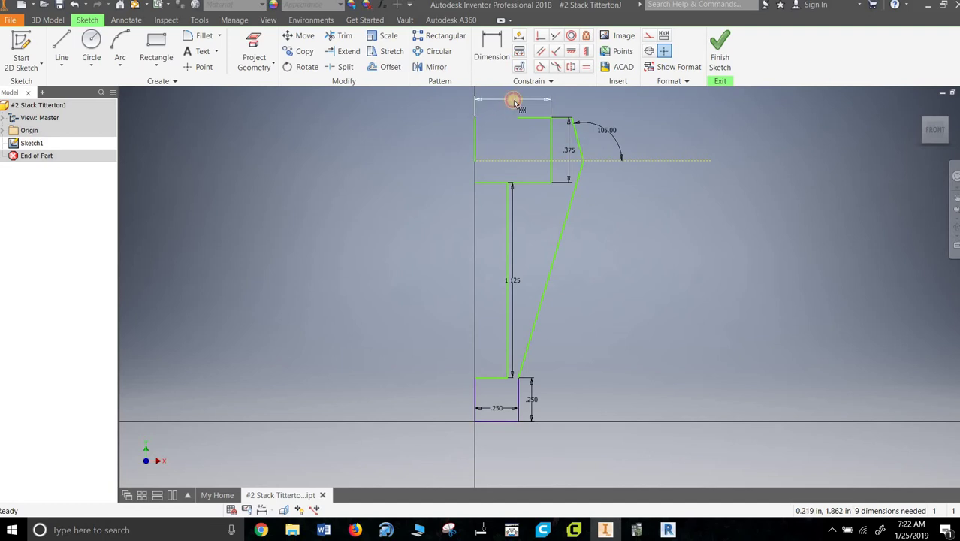
{"action": "key", "text": "Delete"}
{"action": "left_click", "coordinate": [564, 152]}
{"action": "key", "text": "Delete"}
{"action": "left_click", "coordinate": [512, 226]}
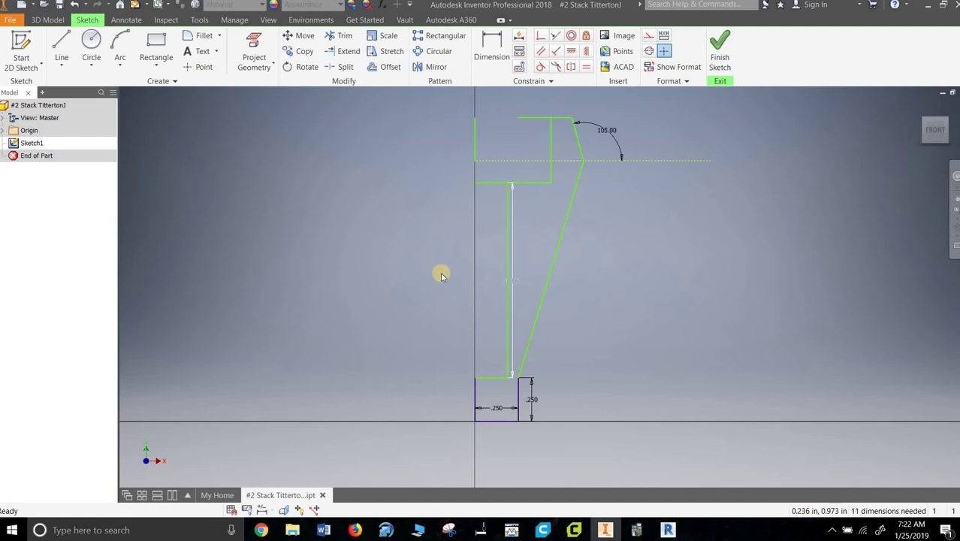
{"action": "left_click", "coordinate": [441, 276]}
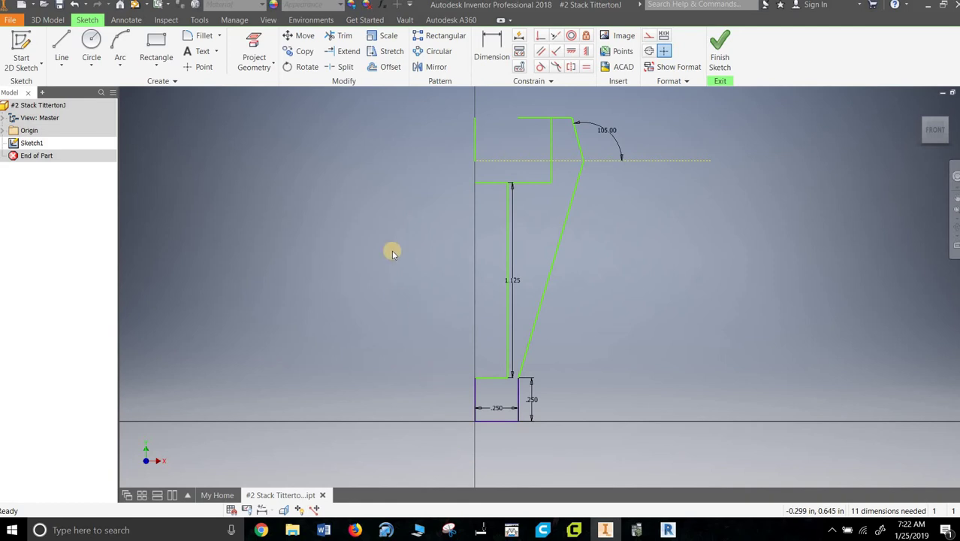
Trim away the extra line at the cup's left and dismiss the warning
{"action": "left_click", "coordinate": [340, 36]}
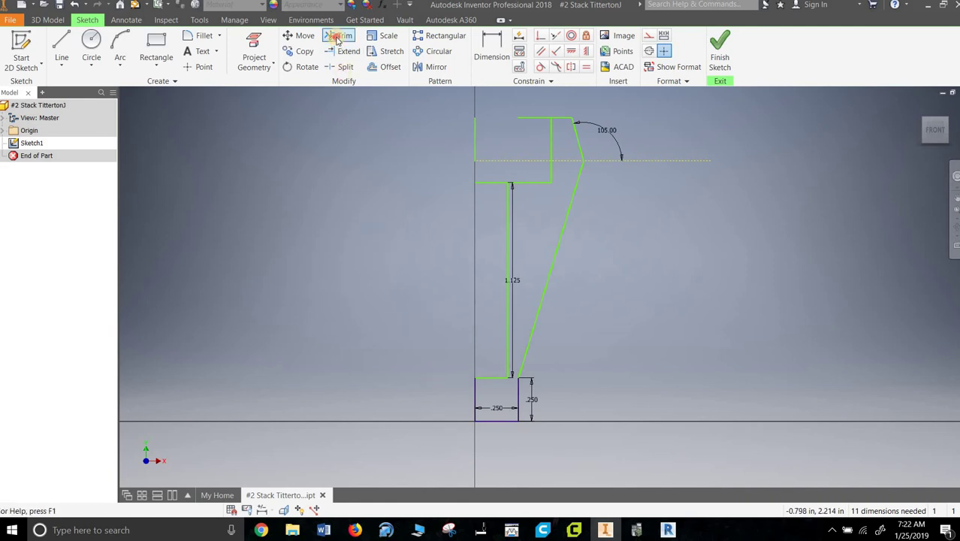
{"action": "left_click", "coordinate": [490, 181]}
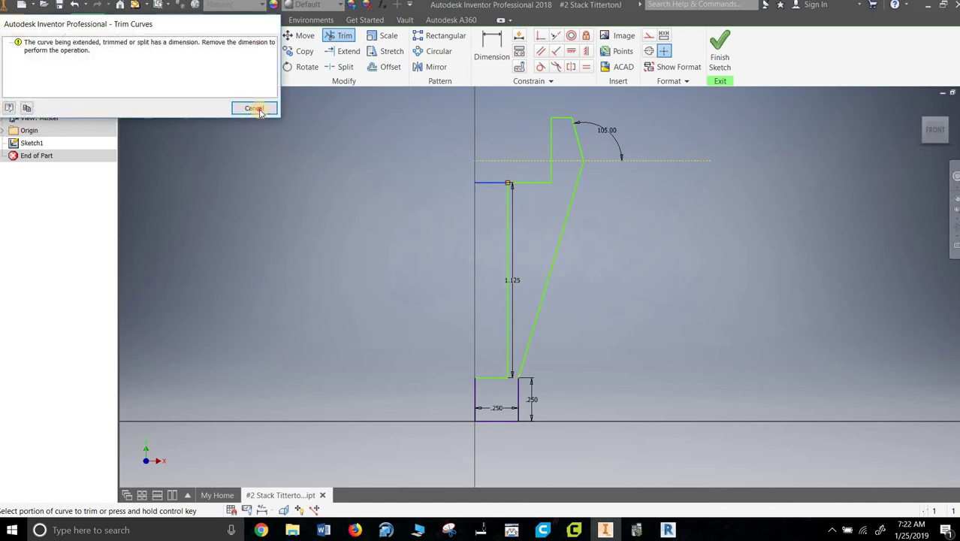
{"action": "left_click", "coordinate": [253, 108]}
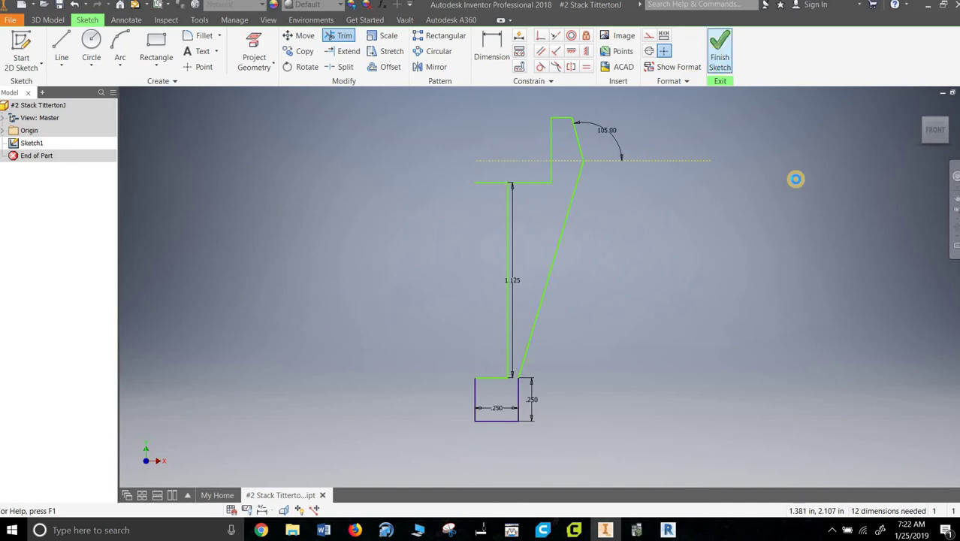
Finish the sketch and recentre the view on the profile
{"action": "mouse_move", "coordinate": [794, 178]}
{"action": "middle_mouse_down", "text": "shift"}
{"action": "mouse_move", "coordinate": [878, 145]}
{"action": "mouse_move", "coordinate": [913, 113]}
{"action": "middle_mouse_up", "text": "shift"}
{"action": "right_click_drag", "start_coordinate": [913, 112], "coordinate": [911, 105]}
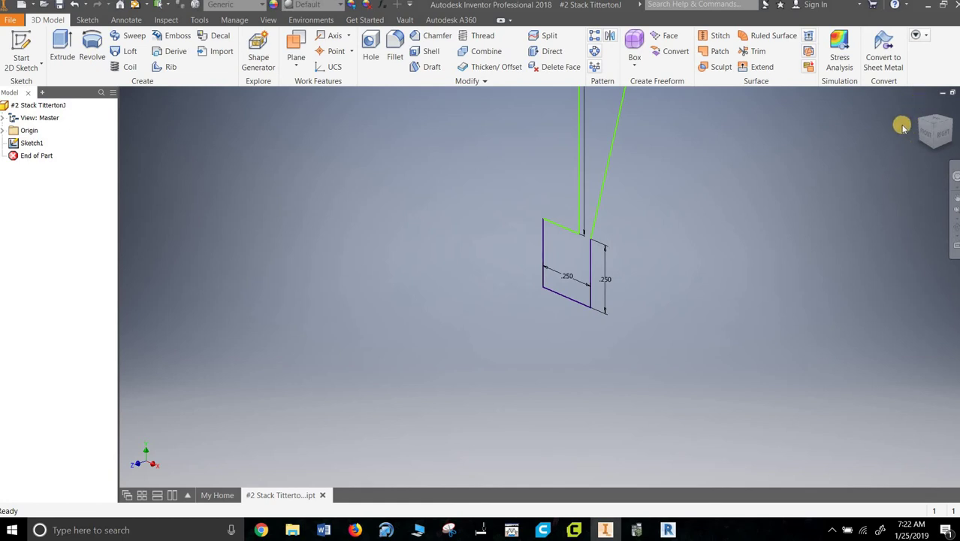
{"action": "scroll", "coordinate": [699, 196], "scroll_direction": "down", "scroll_amount": 5}
{"action": "scroll", "coordinate": [616, 167], "scroll_direction": "up", "scroll_amount": 6}
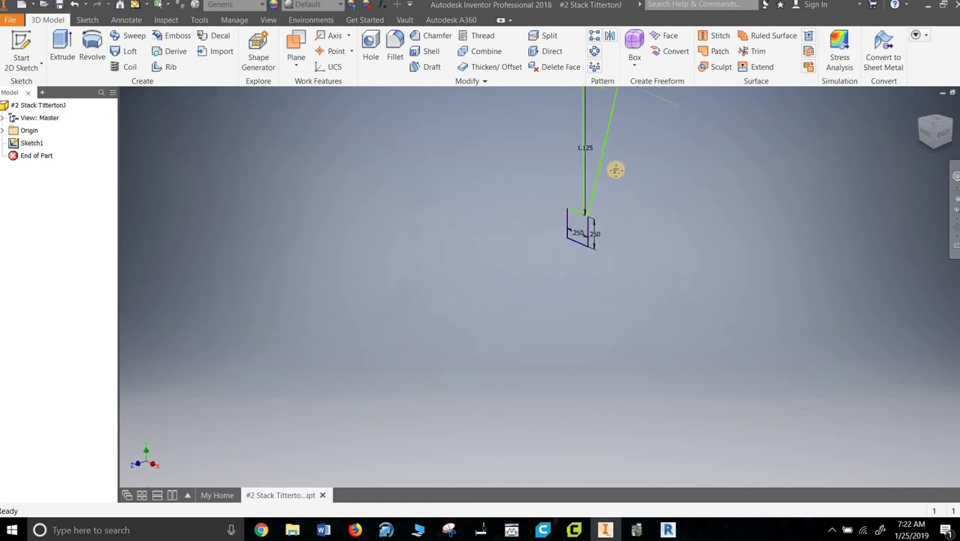
{"action": "mouse_move", "coordinate": [616, 168]}
{"action": "middle_mouse_down"}
{"action": "mouse_move", "coordinate": [601, 252]}
{"action": "mouse_move", "coordinate": [572, 267]}
{"action": "middle_mouse_up"}
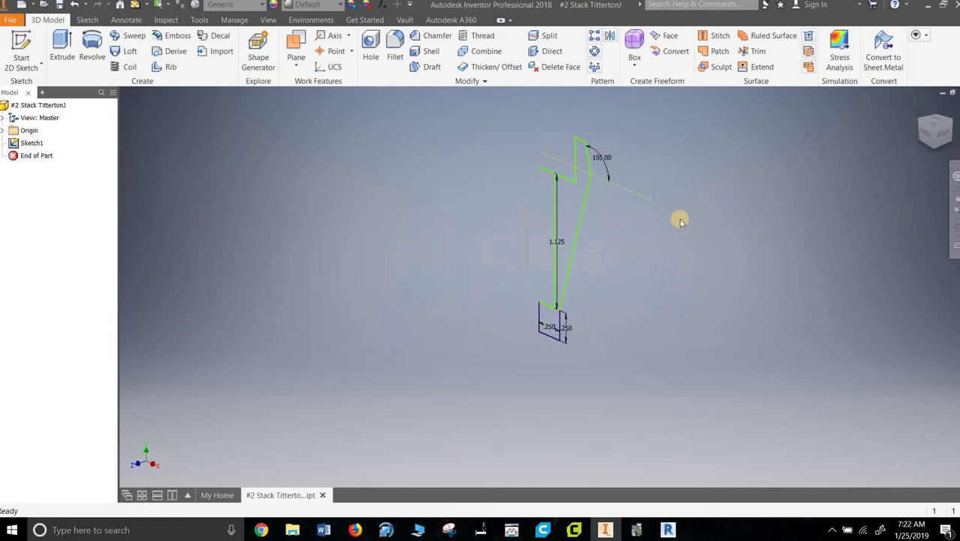
{"action": "scroll", "coordinate": [676, 220], "scroll_direction": "down", "scroll_amount": 2}
{"action": "scroll", "coordinate": [648, 219], "scroll_direction": "up", "scroll_amount": 2}
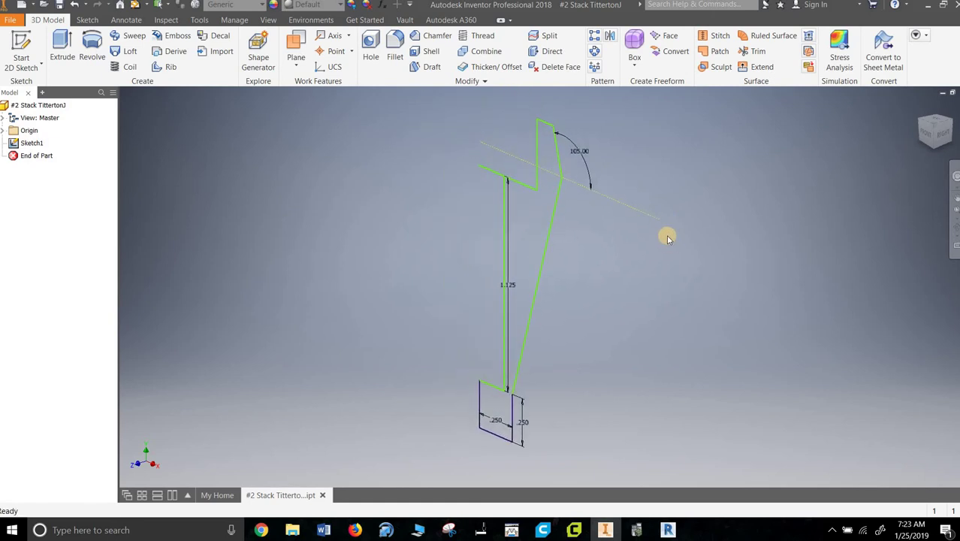
Revolve the profile 360° (Full extents) around the lower rectangle's left edge as axis
{"action": "left_click", "coordinate": [92, 43]}
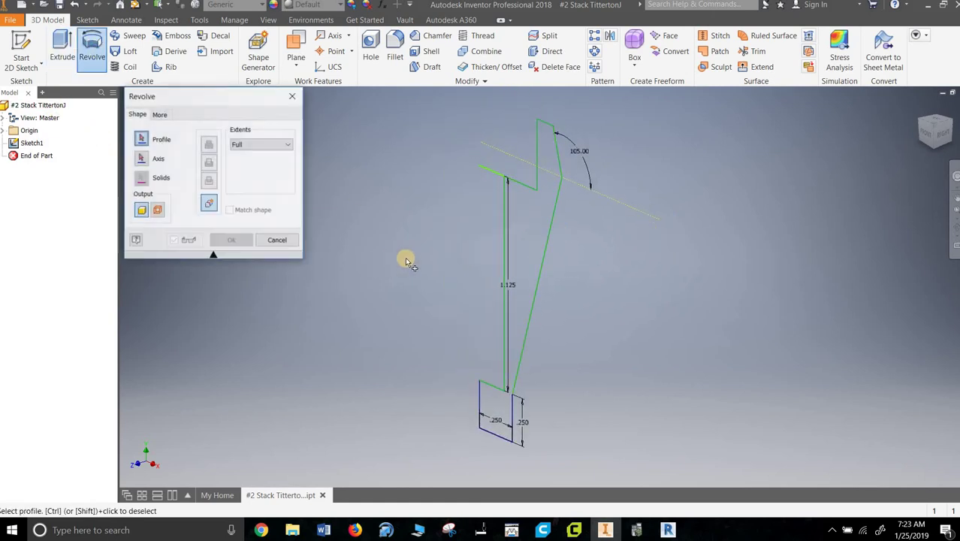
{"action": "left_click", "coordinate": [541, 230]}
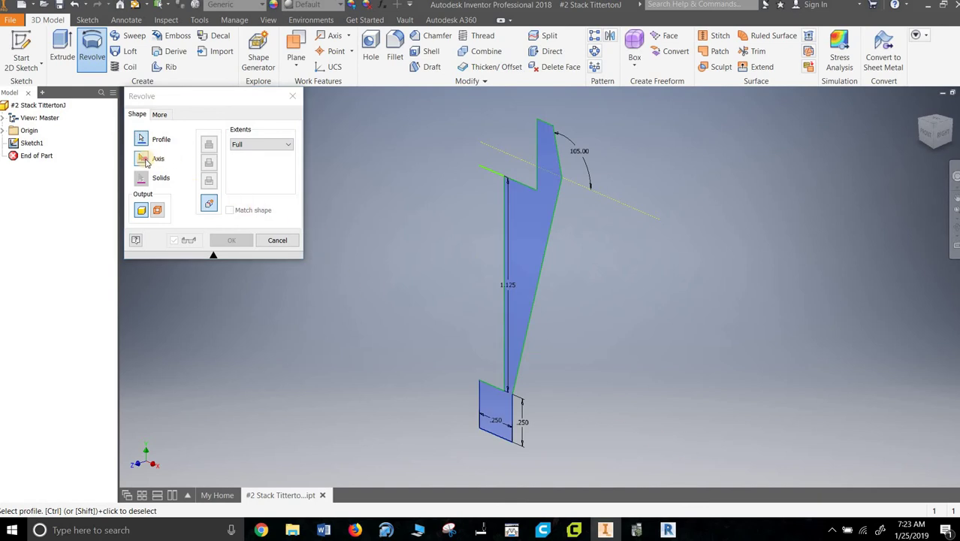
{"action": "left_click", "coordinate": [145, 159]}
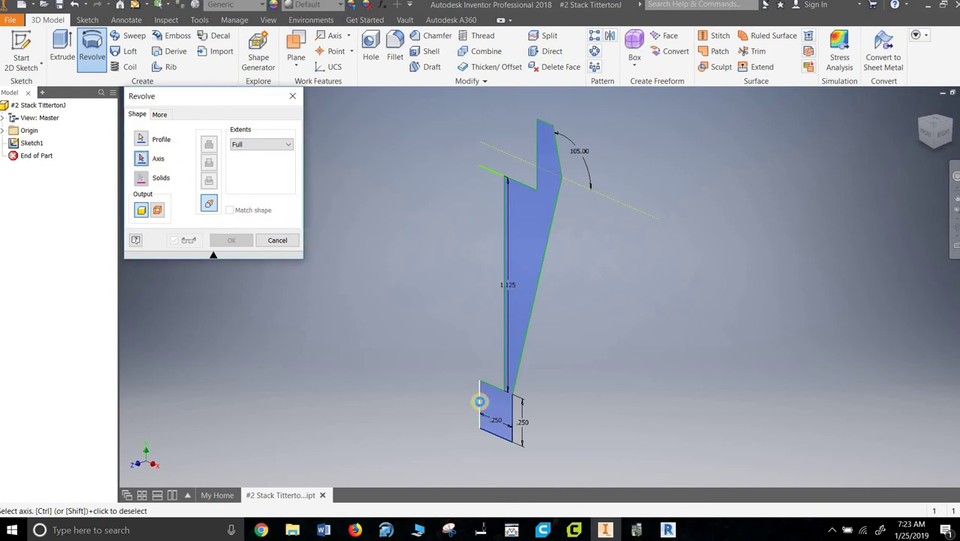
{"action": "left_click", "coordinate": [479, 401]}
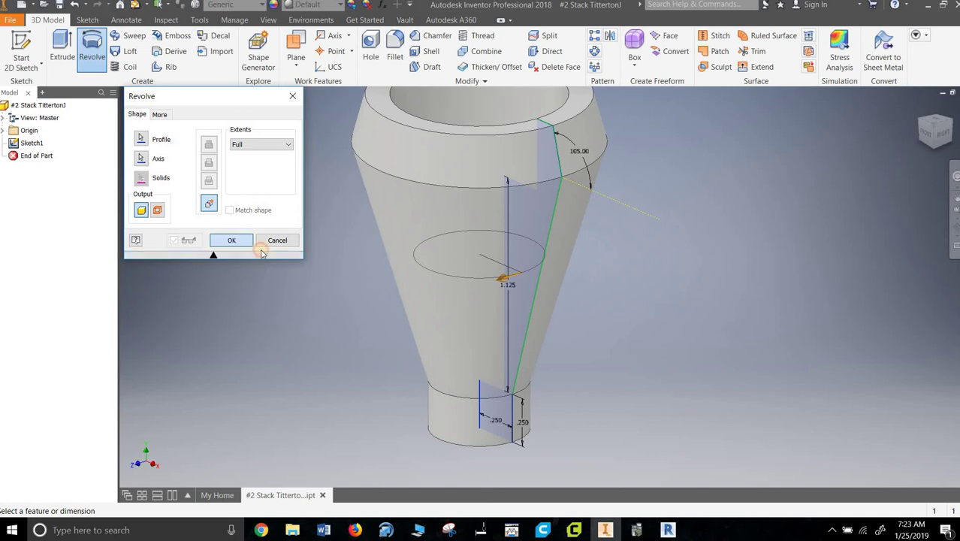
{"action": "left_click", "coordinate": [232, 240]}
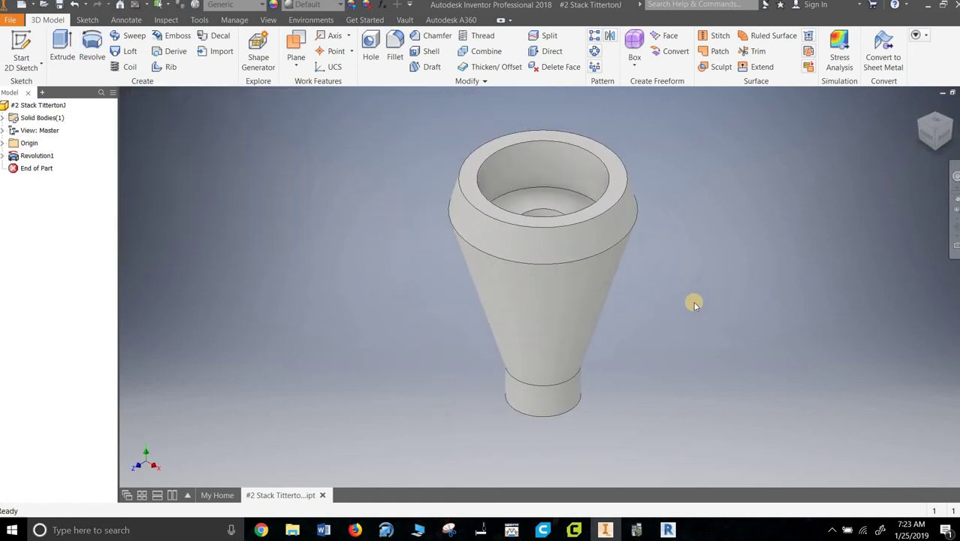
Orbit to view the part's top and try the Expanded Metal 04 appearance
{"action": "middle_click_drag", "start_coordinate": [675, 277], "coordinate": [309, 183], "text": "shift"}
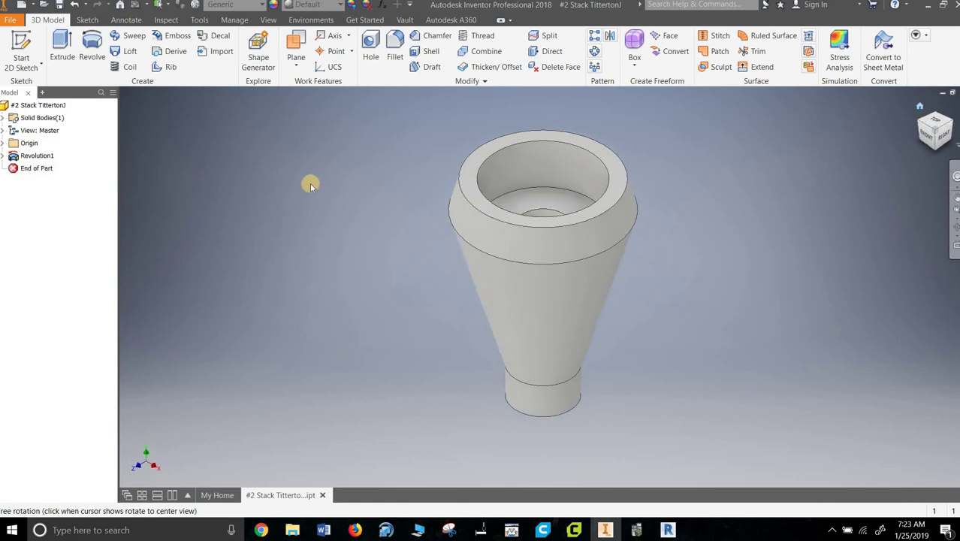
{"action": "left_click", "coordinate": [323, 7]}
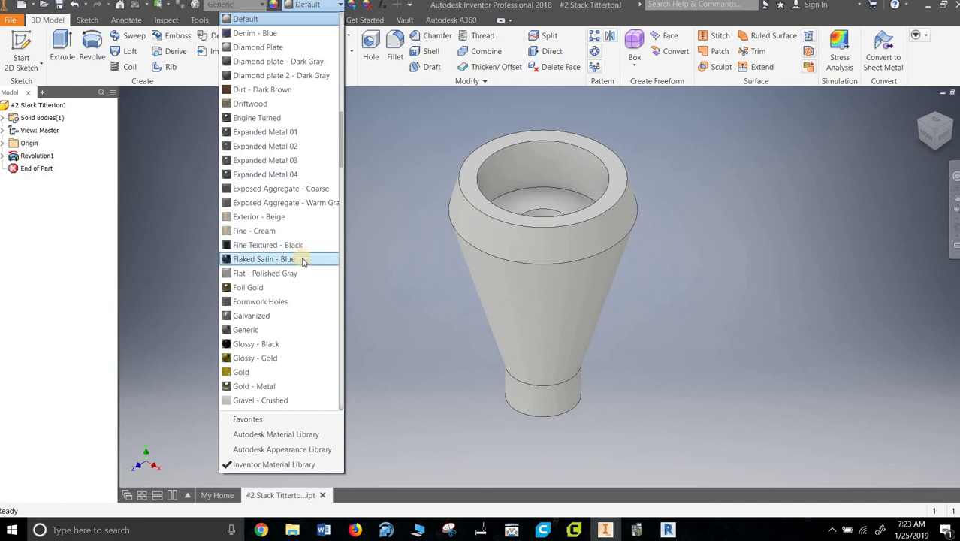
{"action": "left_click", "coordinate": [262, 175]}
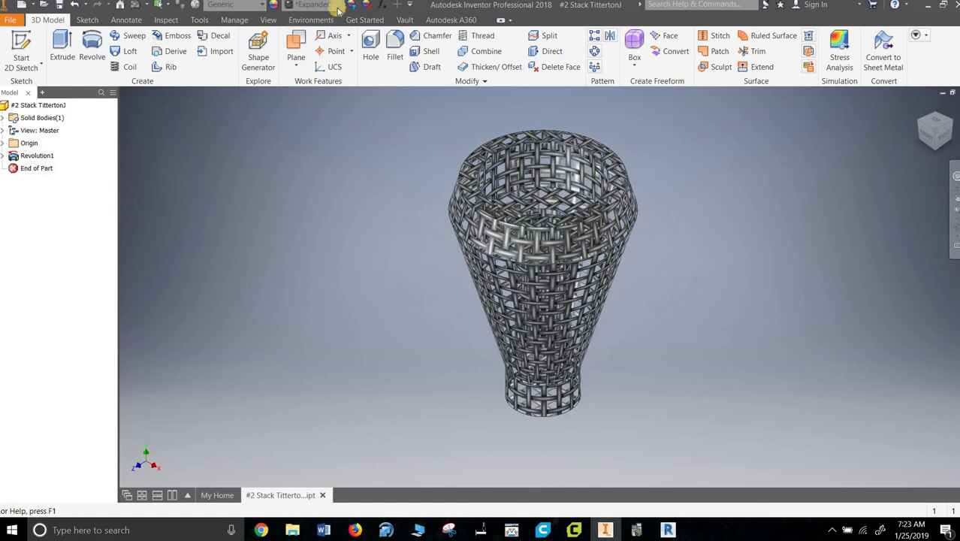
Switch the part's appearance to Green Polished
{"action": "left_click", "coordinate": [340, 6]}
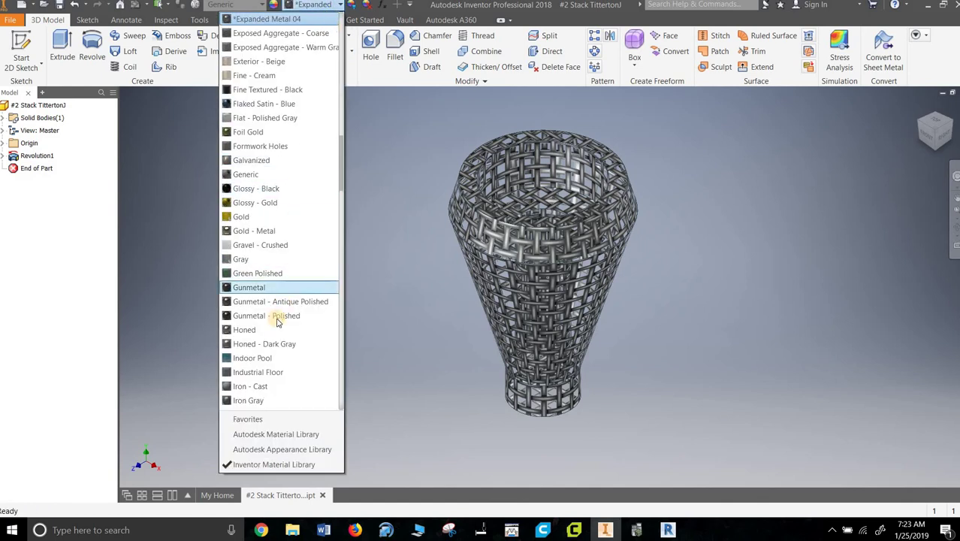
{"action": "scroll", "coordinate": [275, 331], "scroll_direction": "down", "scroll_amount": 1}
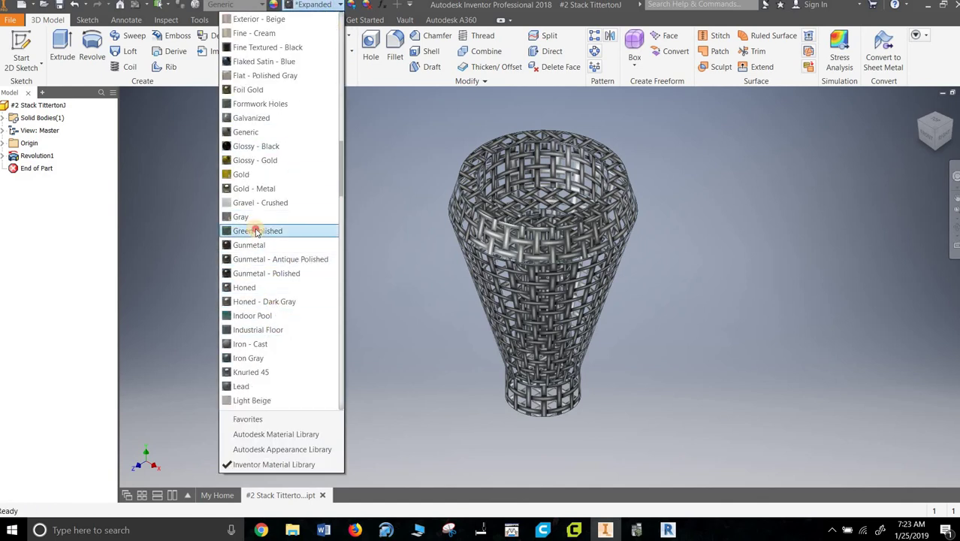
{"action": "left_click", "coordinate": [254, 232]}
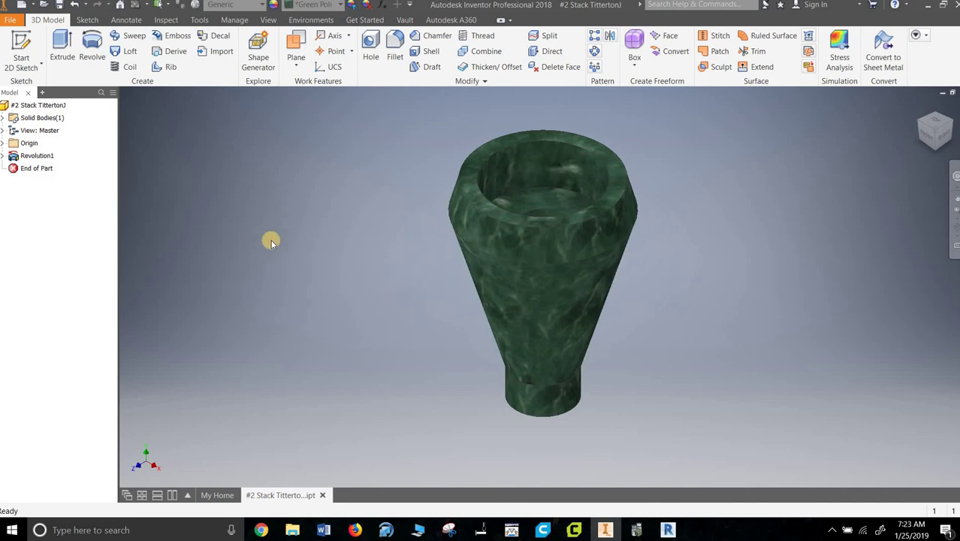